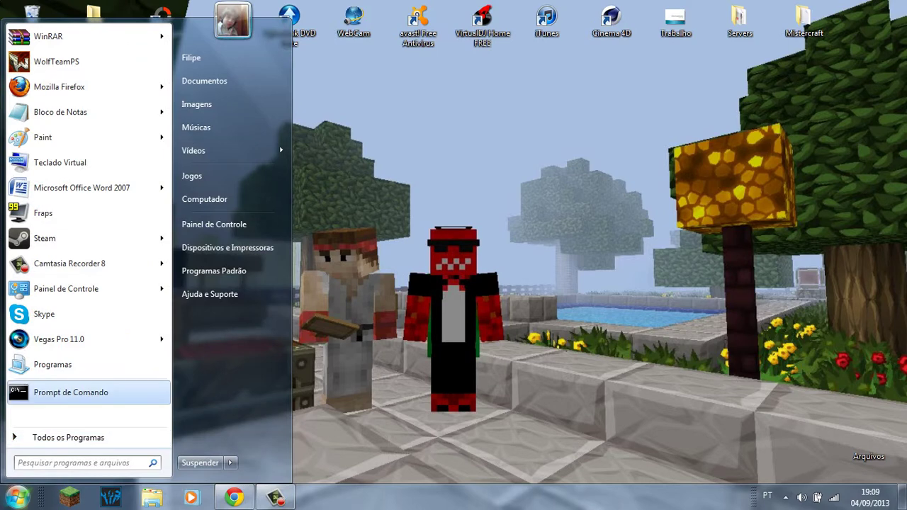
Open the Control Panel and go to the setting for changing the theme (Alterar o tema).
{"action": "left_click", "coordinate": [17, 498]}
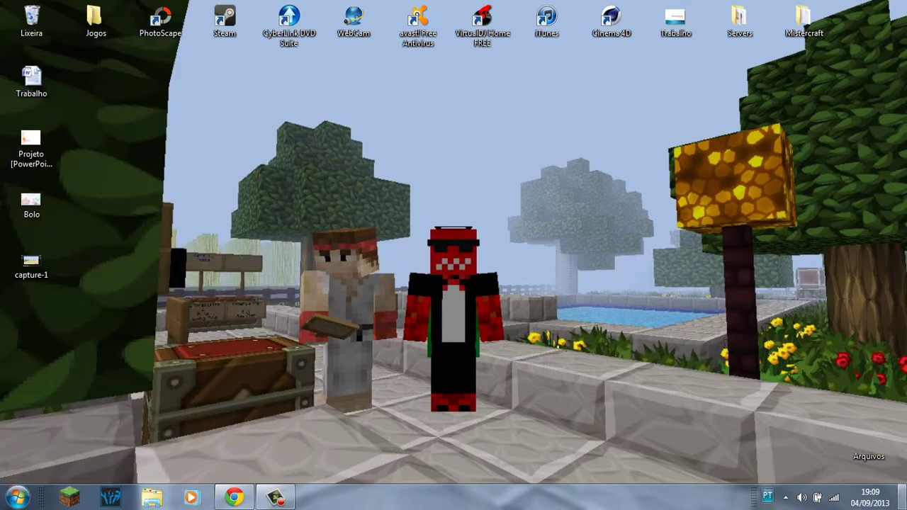
{"action": "left_click", "coordinate": [18, 497]}
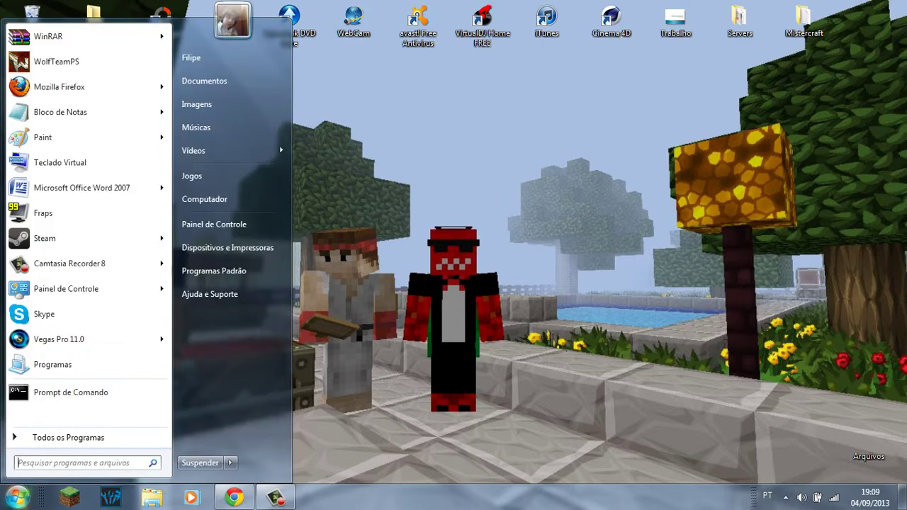
{"action": "left_click", "coordinate": [216, 224]}
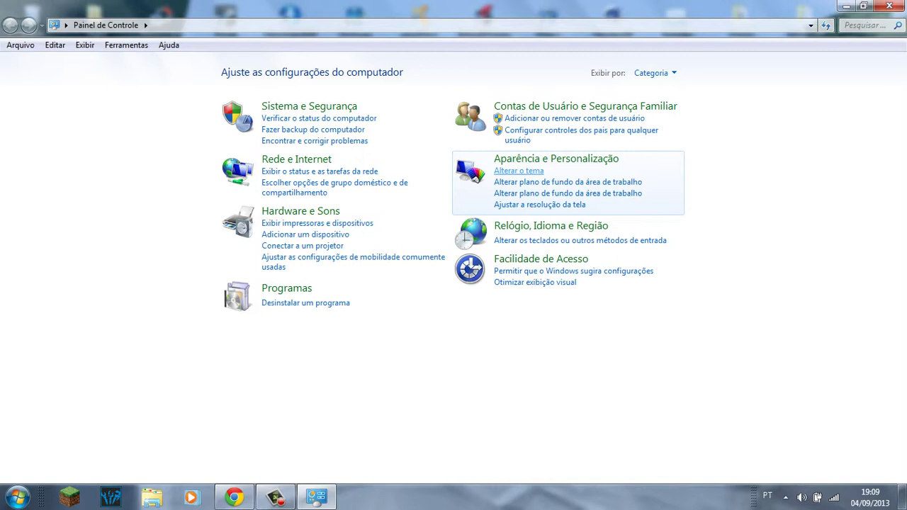
{"action": "left_click", "coordinate": [519, 170]}
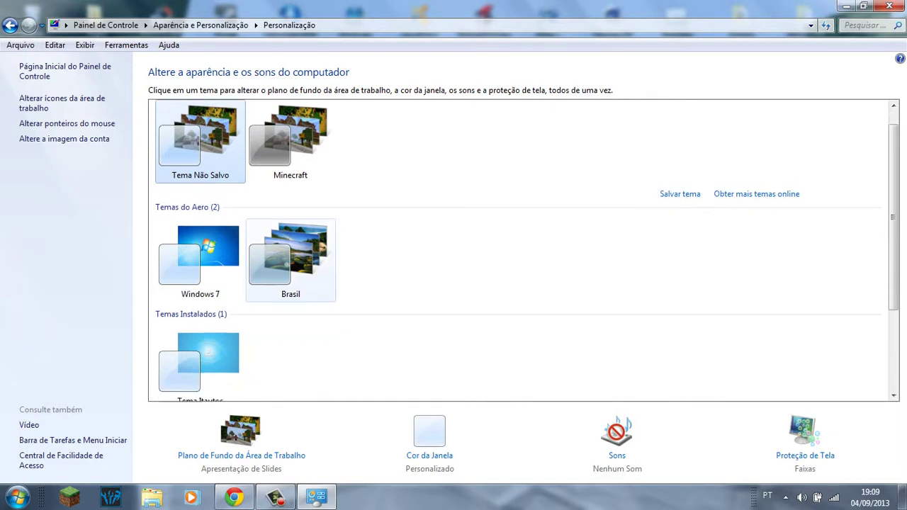
Apply the Minecraft theme and delete the unsaved theme (Tema Não Salvo) from Meus Temas.
{"action": "left_click", "coordinate": [291, 161]}
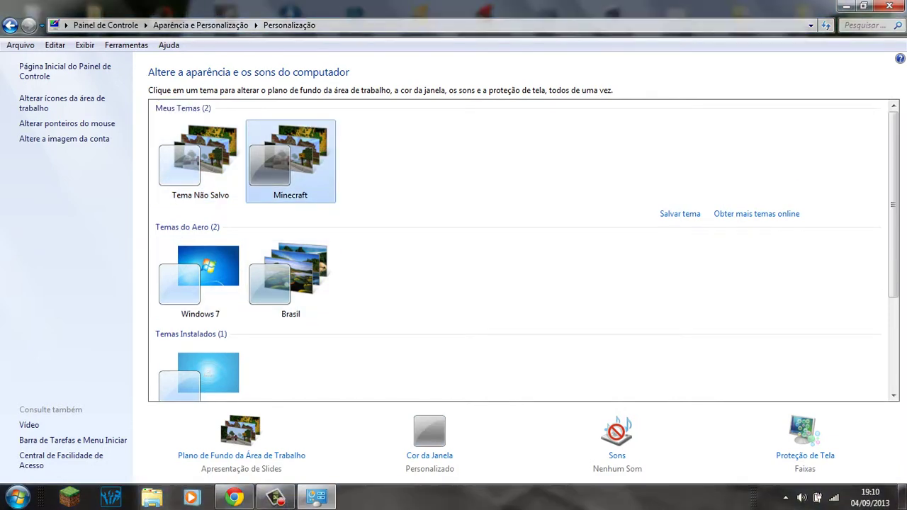
{"action": "left_click", "coordinate": [201, 161]}
{"action": "right_click", "coordinate": [216, 171]}
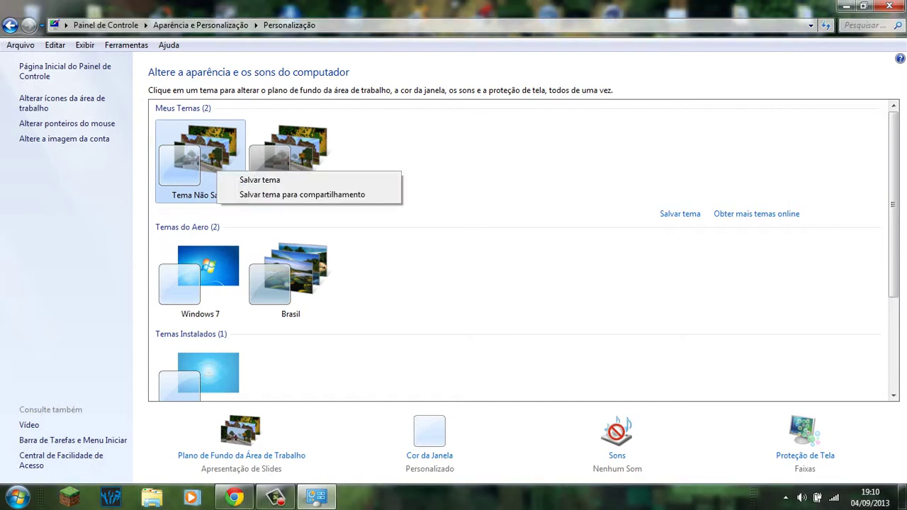
{"action": "left_click", "coordinate": [291, 152]}
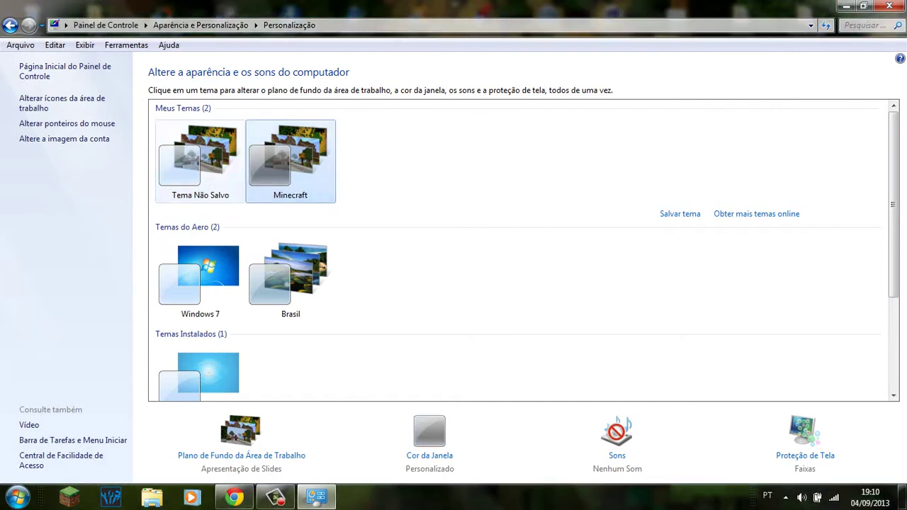
{"action": "right_click", "coordinate": [203, 160]}
{"action": "left_click", "coordinate": [234, 172]}
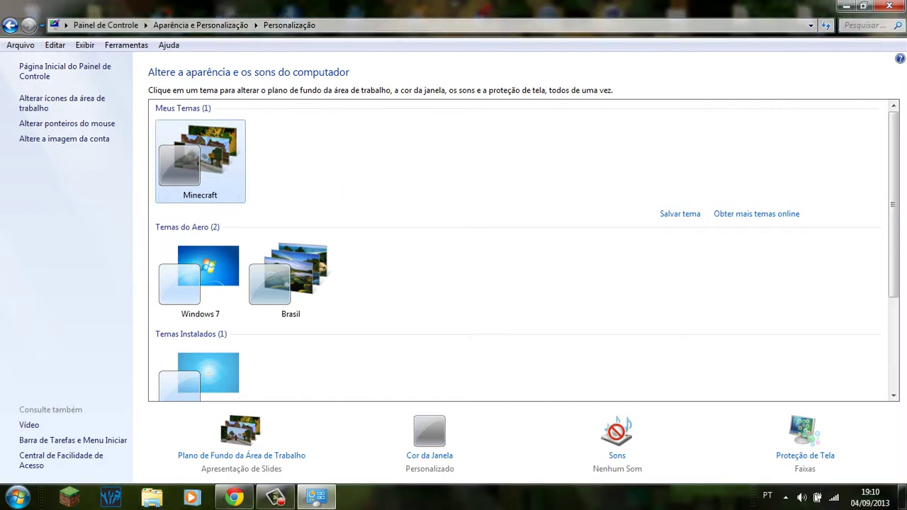
Look through the available Aero, installed, basic and high-contrast themes.
{"action": "scroll", "coordinate": [523, 251], "scroll_direction": "down", "scroll_amount": 3}
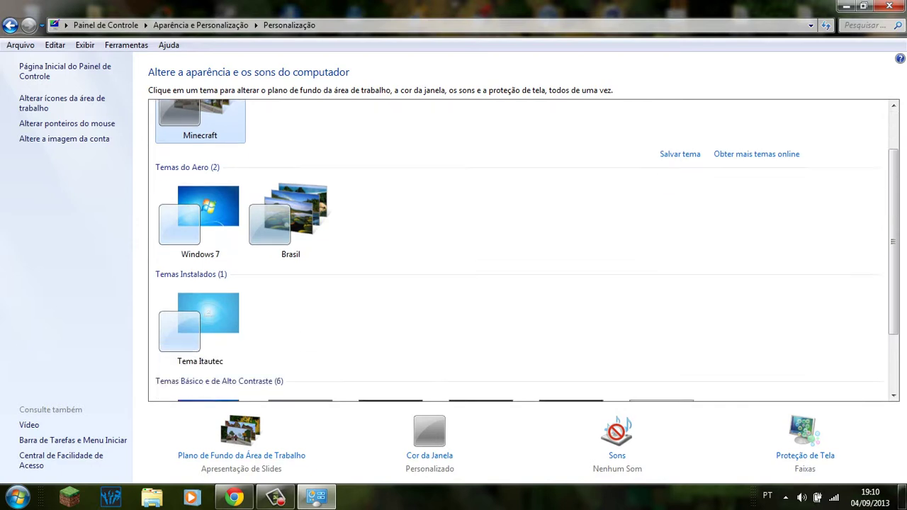
{"action": "scroll", "coordinate": [523, 251], "scroll_direction": "up", "scroll_amount": 3}
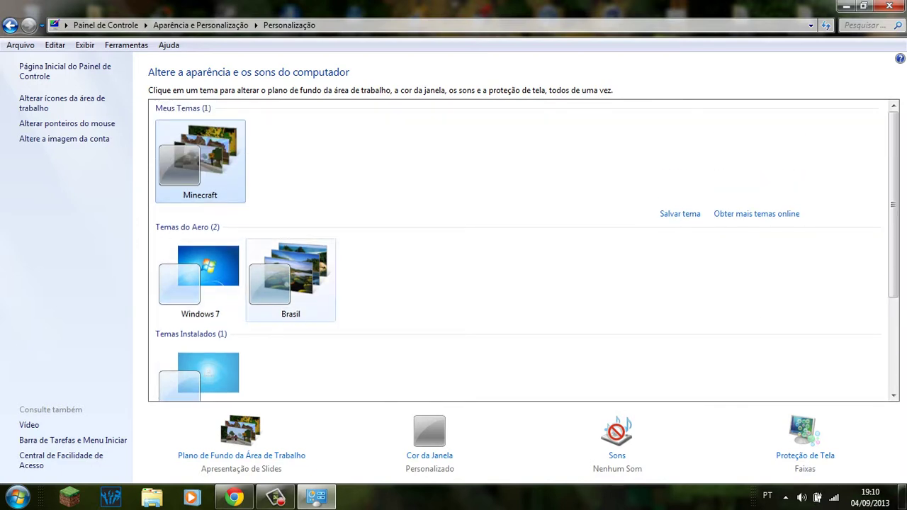
{"action": "scroll", "coordinate": [250, 262], "scroll_direction": "down", "scroll_amount": 2}
{"action": "scroll", "coordinate": [237, 262], "scroll_direction": "up", "scroll_amount": 1}
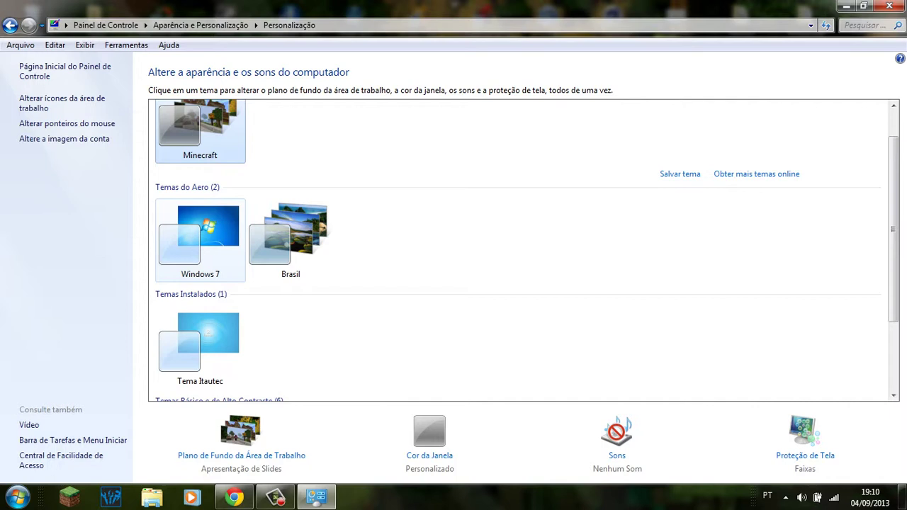
{"action": "scroll", "coordinate": [246, 241], "scroll_direction": "down", "scroll_amount": 1}
{"action": "scroll", "coordinate": [290, 340], "scroll_direction": "down", "scroll_amount": 2}
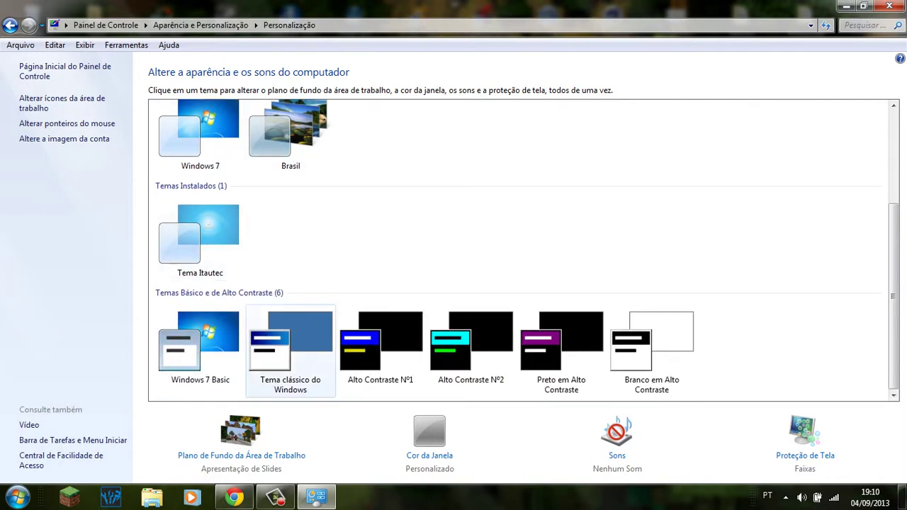
{"action": "scroll", "coordinate": [290, 340], "scroll_direction": "up", "scroll_amount": 4}
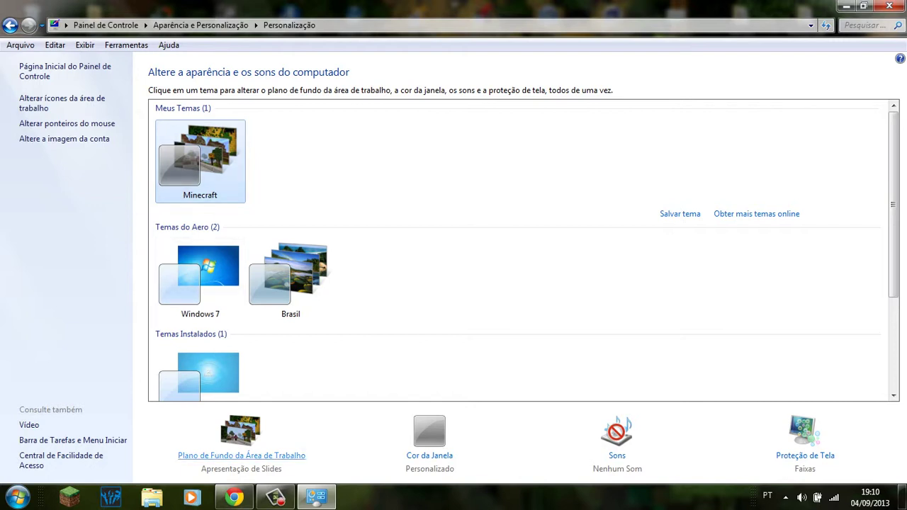
Open the desktop background settings and deselect all six chosen pictures from the Imagens pra edição folder.
{"action": "left_click", "coordinate": [242, 455]}
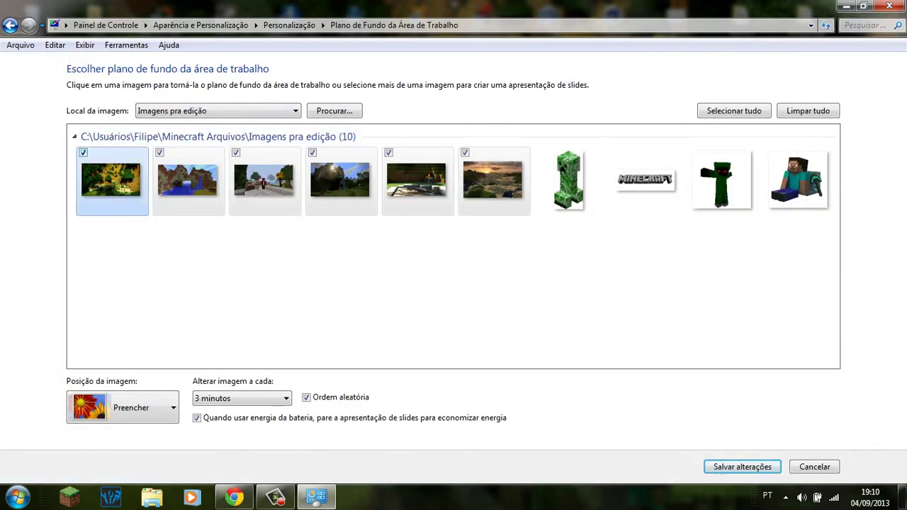
{"action": "left_click", "coordinate": [83, 152]}
{"action": "left_click", "coordinate": [159, 152]}
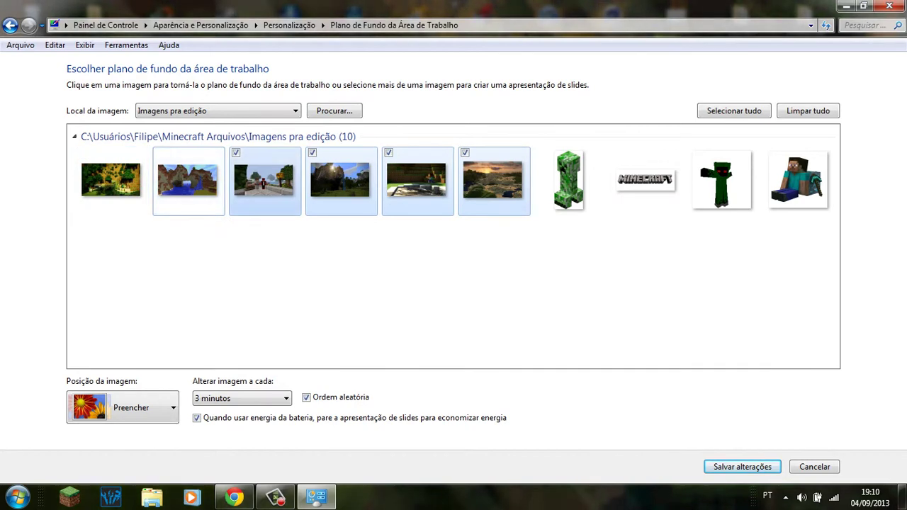
{"action": "left_click", "coordinate": [236, 153]}
{"action": "left_click", "coordinate": [312, 153]}
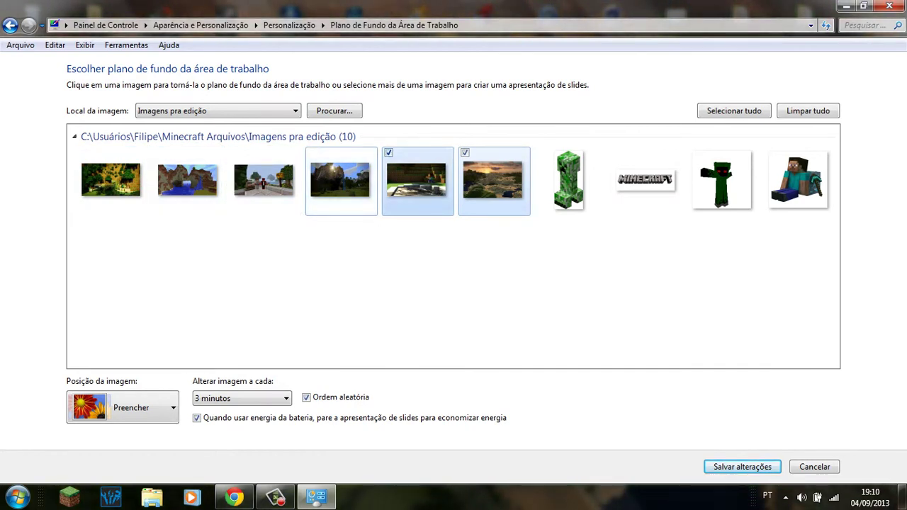
{"action": "left_click", "coordinate": [389, 153]}
{"action": "left_click", "coordinate": [466, 152]}
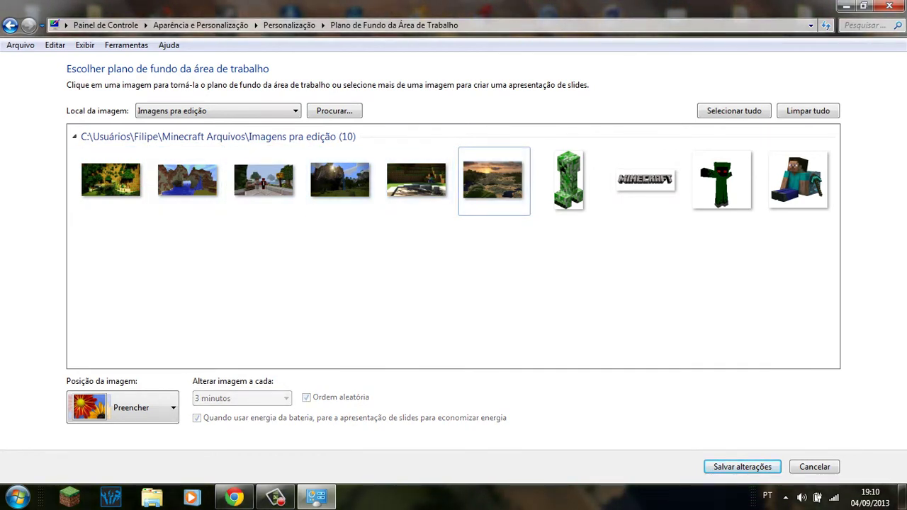
Set the picture location for the desktop background to Planos de Fundo do Windows.
{"action": "left_click", "coordinate": [218, 111]}
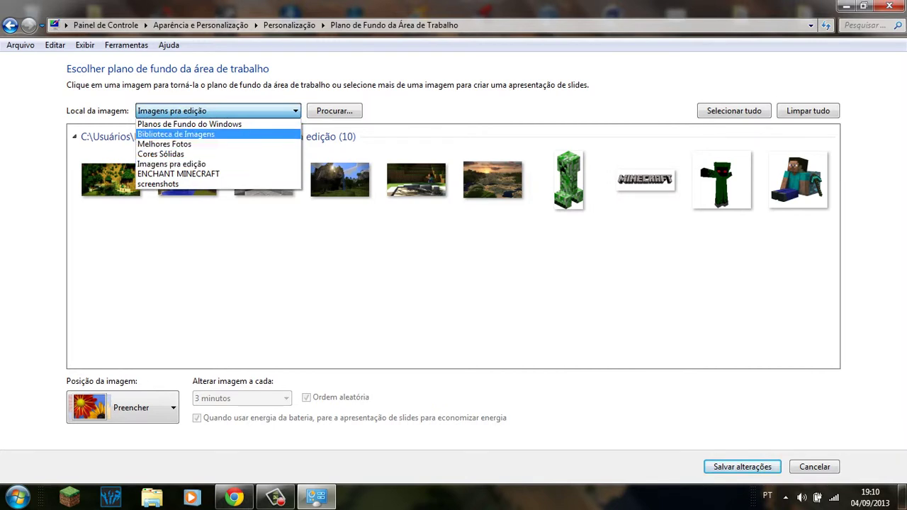
{"action": "left_click", "coordinate": [176, 134]}
{"action": "key", "text": "alt+Down"}
{"action": "key", "text": "Up"}
{"action": "key", "text": "Return"}
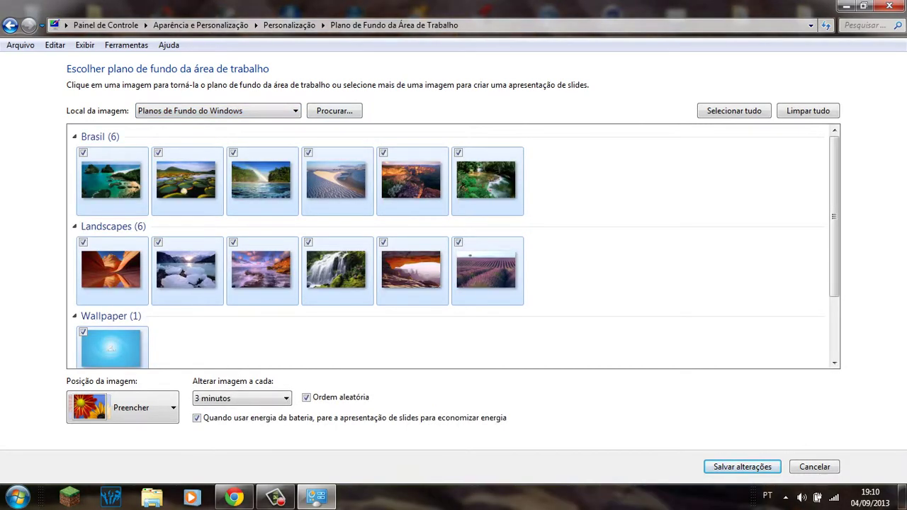
Deselect the six Brasil pictures and the first Wallpaper picture, keeping all six Landscapes pictures selected for the slideshow.
{"action": "left_click", "coordinate": [83, 243]}
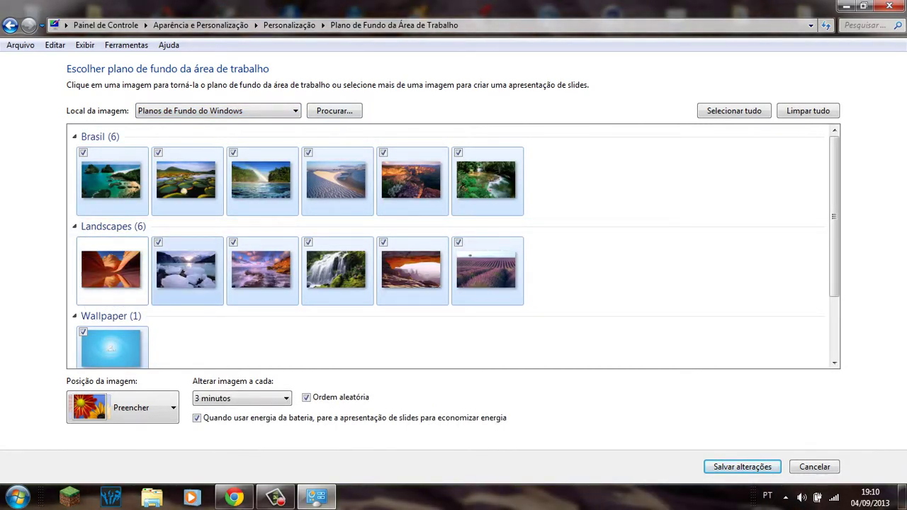
{"action": "left_click", "coordinate": [83, 242]}
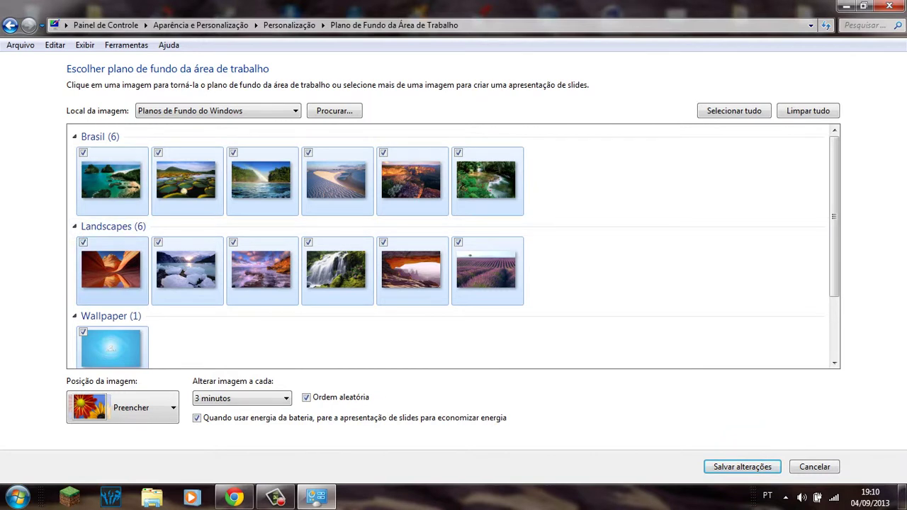
{"action": "left_click", "coordinate": [82, 152]}
{"action": "left_click", "coordinate": [158, 152]}
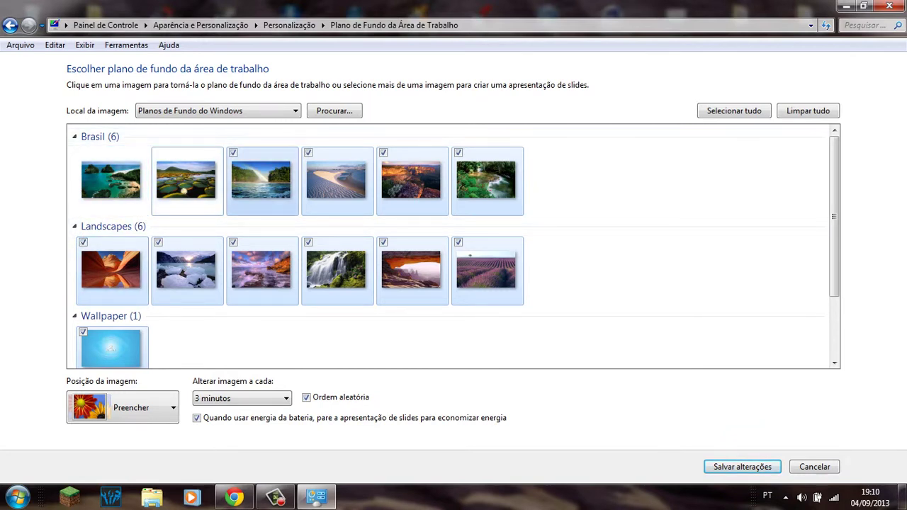
{"action": "left_click", "coordinate": [233, 153]}
{"action": "left_click", "coordinate": [308, 153]}
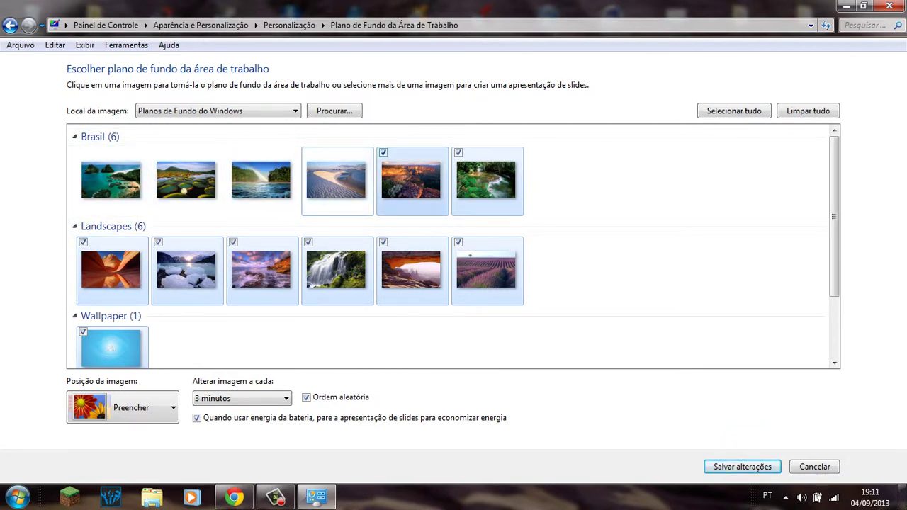
{"action": "left_click", "coordinate": [384, 152]}
{"action": "left_click", "coordinate": [458, 152]}
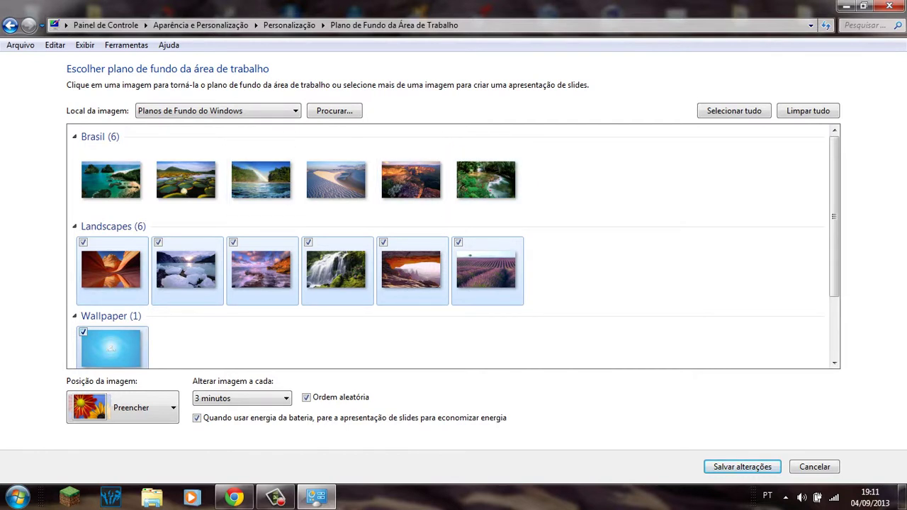
{"action": "left_click", "coordinate": [83, 332]}
Choose 3 minutos as the picture change interval and save the desktop background changes.
{"action": "left_click", "coordinate": [287, 399]}
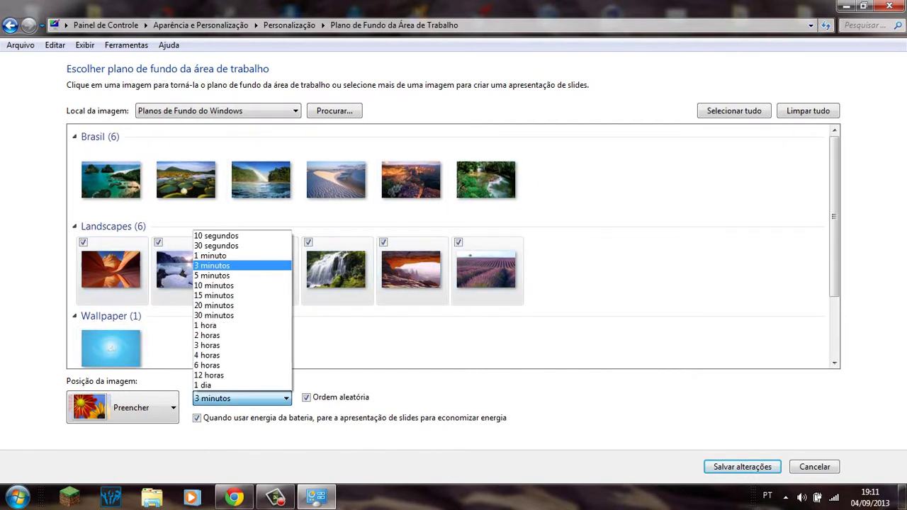
{"action": "left_click", "coordinate": [286, 399]}
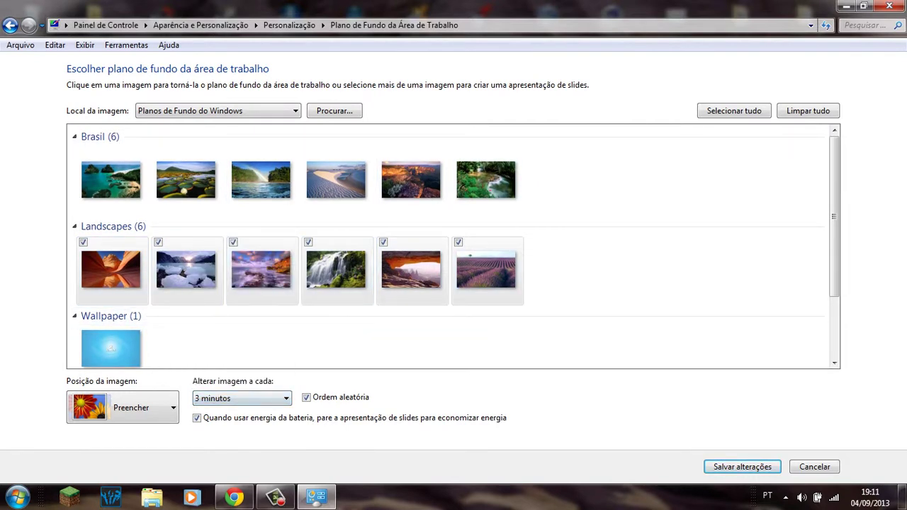
{"action": "left_click", "coordinate": [255, 398]}
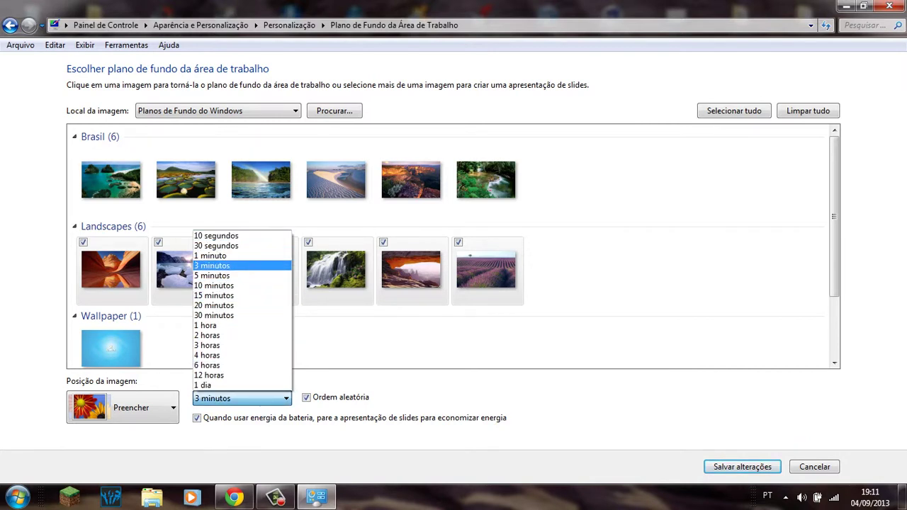
{"action": "left_click", "coordinate": [241, 265]}
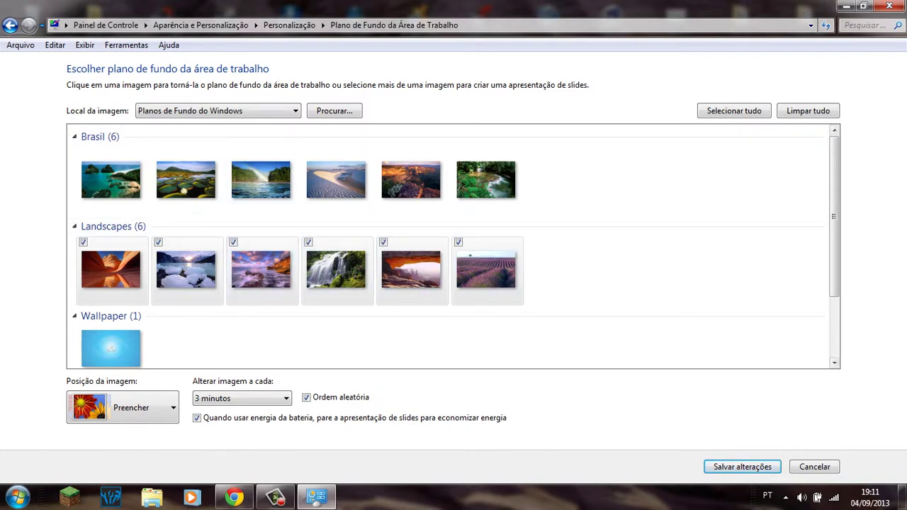
{"action": "left_click", "coordinate": [742, 467]}
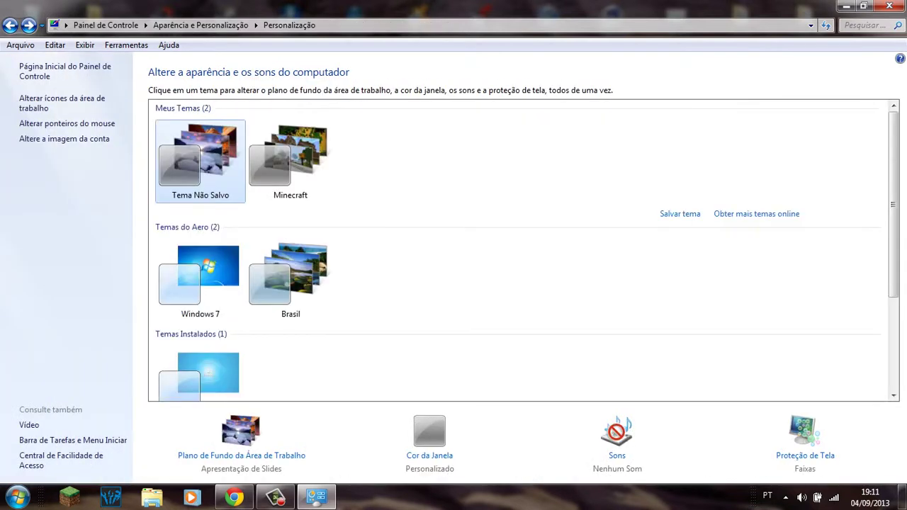
Open the window colour settings and try several preset colours, including Crepúsculo and Lavanda.
{"action": "left_click", "coordinate": [429, 455]}
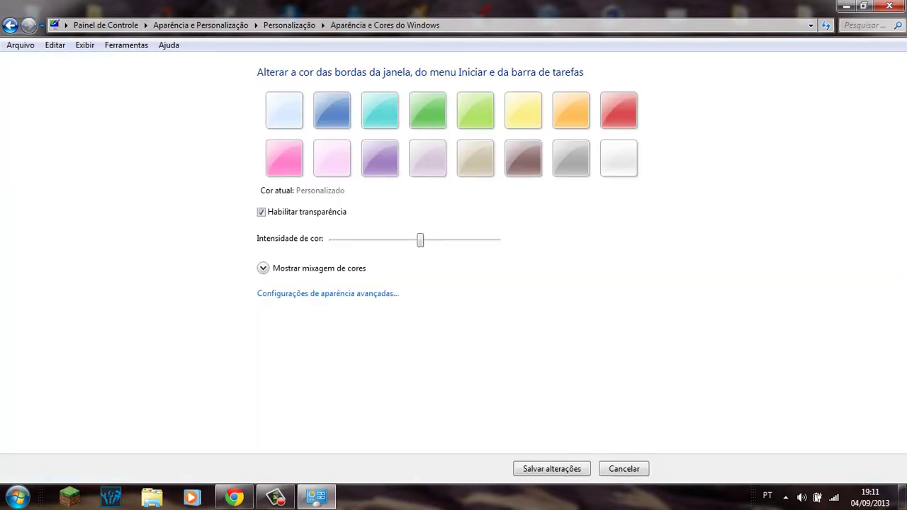
{"action": "left_click", "coordinate": [331, 110]}
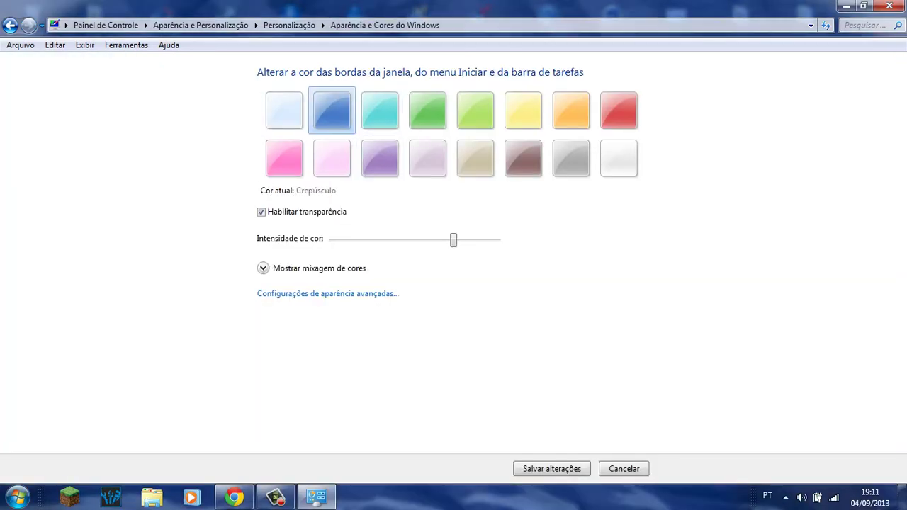
{"action": "left_click", "coordinate": [332, 158]}
{"action": "left_click", "coordinate": [331, 110]}
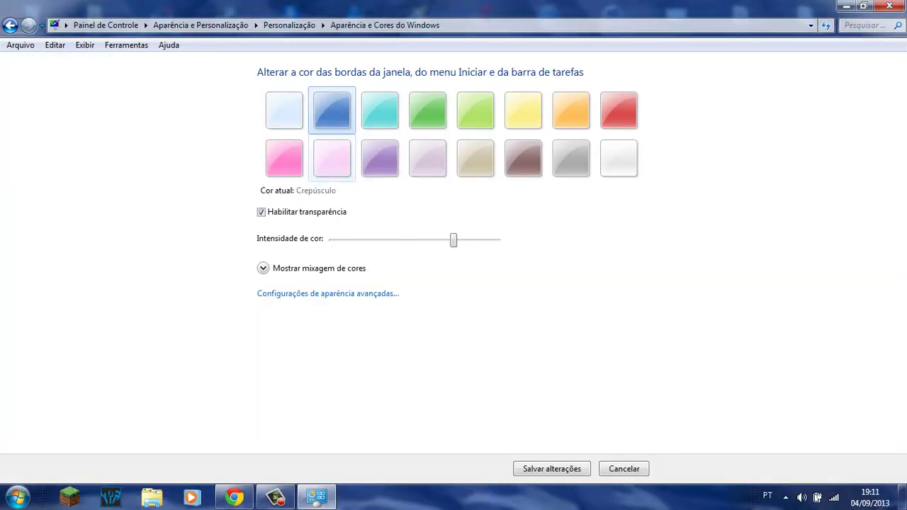
{"action": "left_click", "coordinate": [331, 158]}
{"action": "left_click", "coordinate": [380, 158]}
{"action": "left_click", "coordinate": [428, 158]}
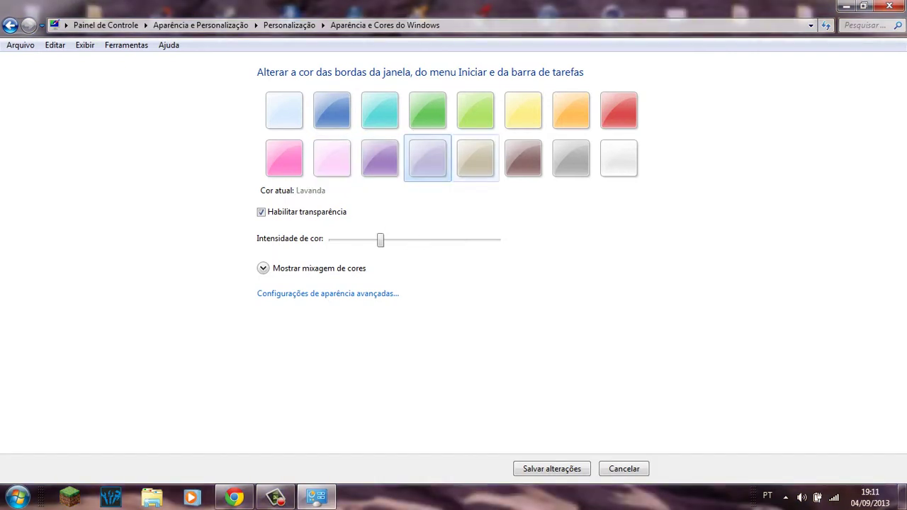
{"action": "left_click", "coordinate": [475, 158]}
{"action": "left_click", "coordinate": [570, 158]}
Try the Gelo window colour with a higher colour intensity, and then choose the Céu colour instead.
{"action": "left_click", "coordinate": [618, 158]}
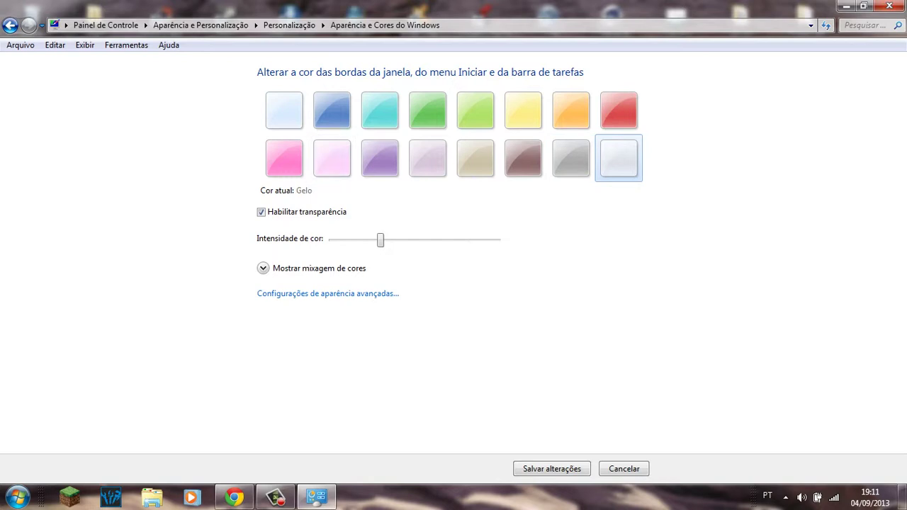
{"action": "left_click_drag", "start_coordinate": [380, 240], "coordinate": [435, 240]}
{"action": "left_click", "coordinate": [287, 113]}
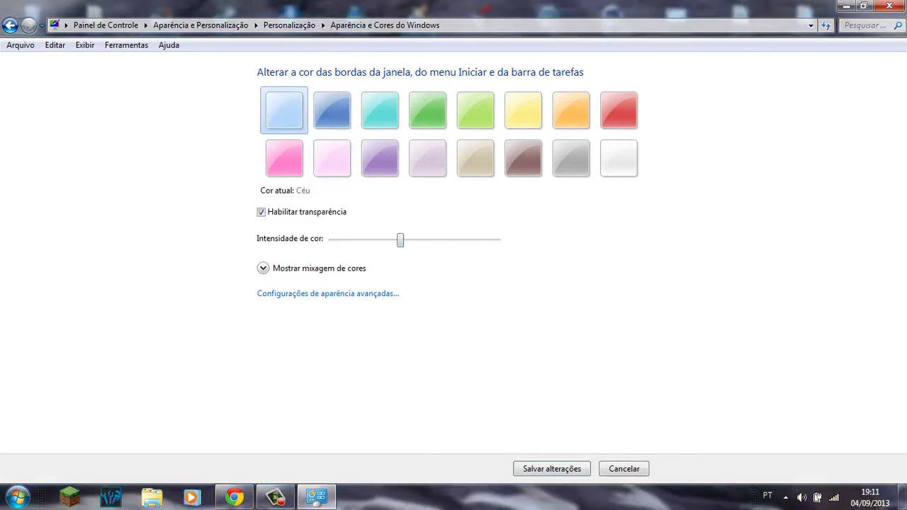
Pick a blue window colour, adjust its intensity to slightly above the middle with transparency enabled, and save the changes.
{"action": "left_click", "coordinate": [330, 114]}
{"action": "left_click_drag", "start_coordinate": [452, 239], "coordinate": [435, 239]}
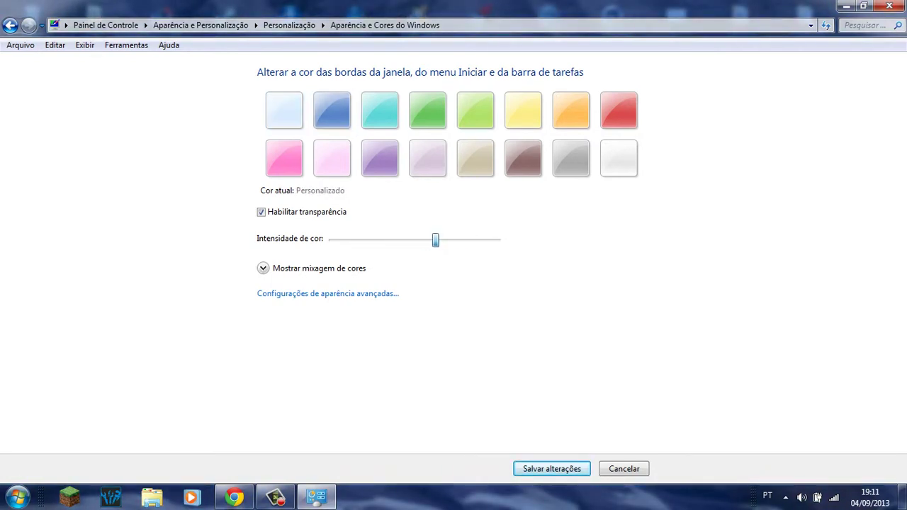
{"action": "left_click", "coordinate": [261, 212]}
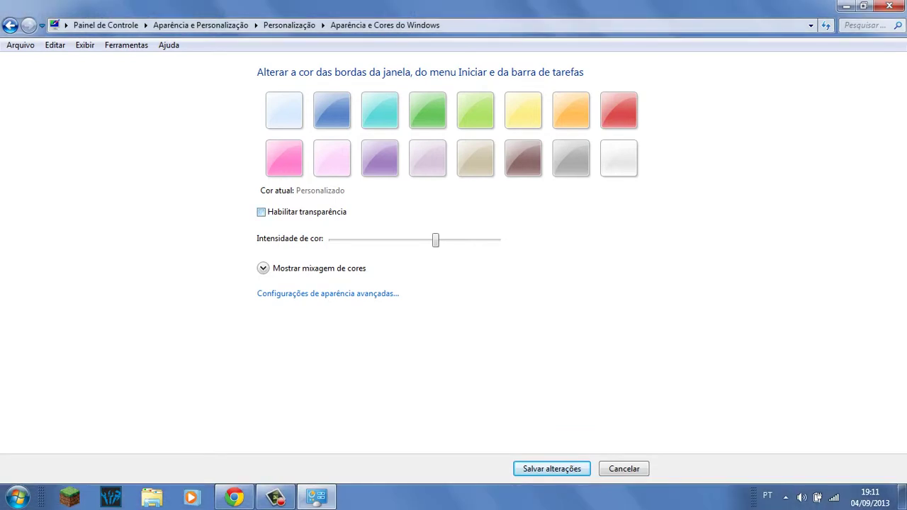
{"action": "left_click", "coordinate": [261, 212]}
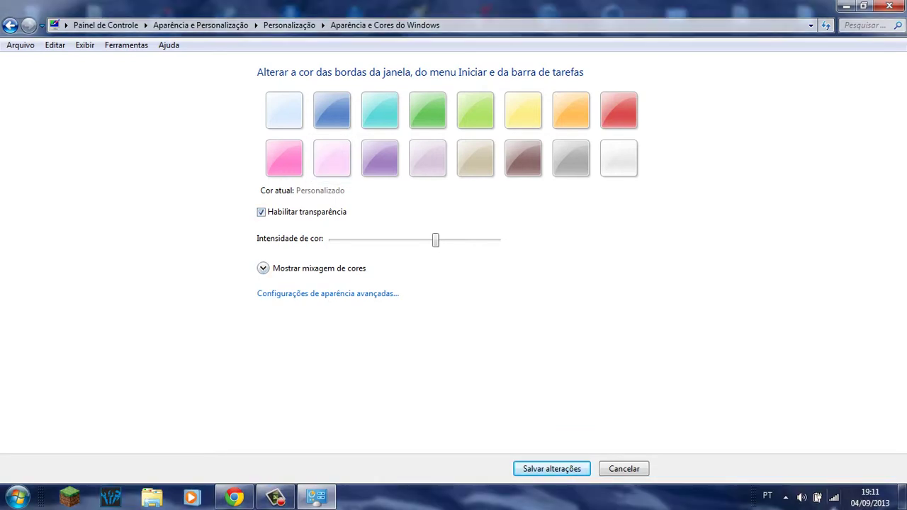
{"action": "key", "text": "Return"}
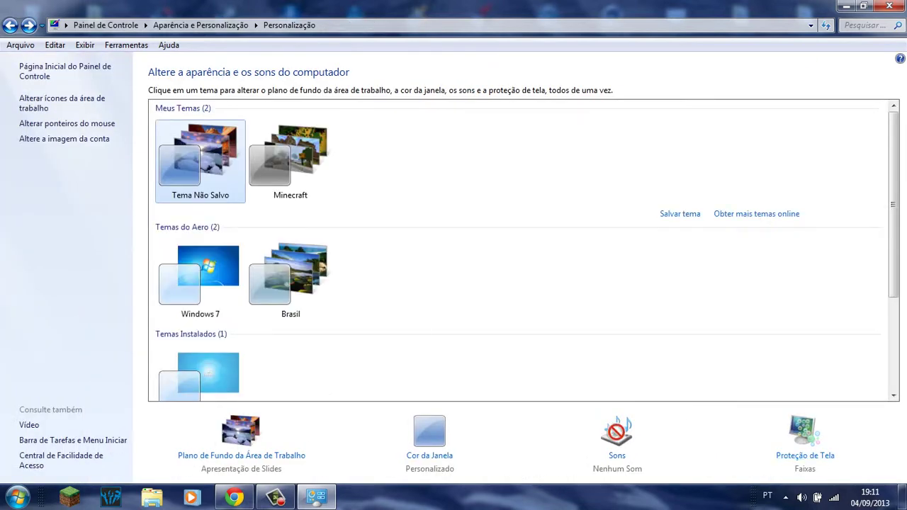
Try Texto 3D and (Nenhum) in the screen saver settings, choose Faixas instead, and confirm.
{"action": "left_click", "coordinate": [804, 454]}
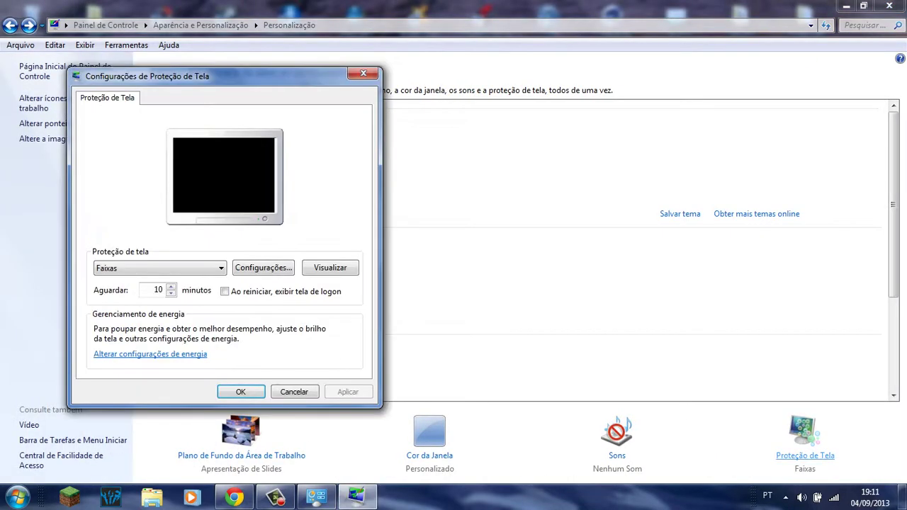
{"action": "left_click", "coordinate": [159, 268]}
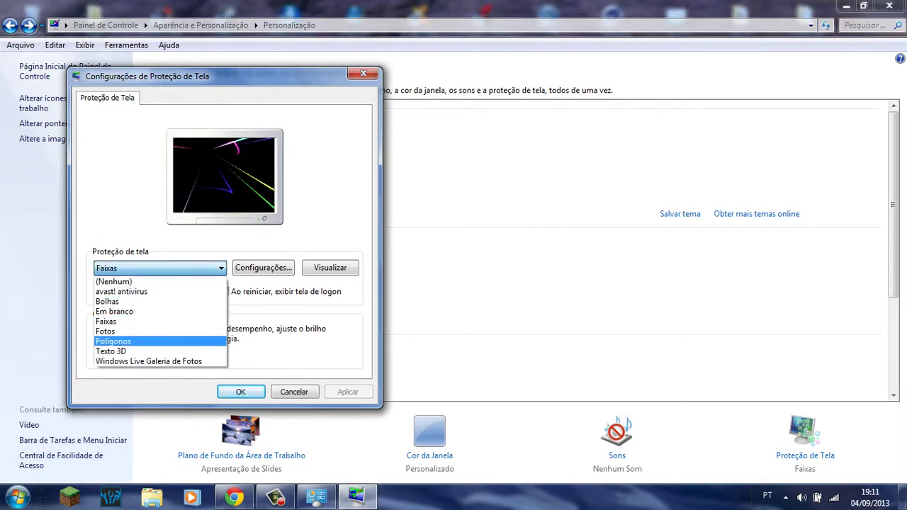
{"action": "left_click", "coordinate": [142, 352]}
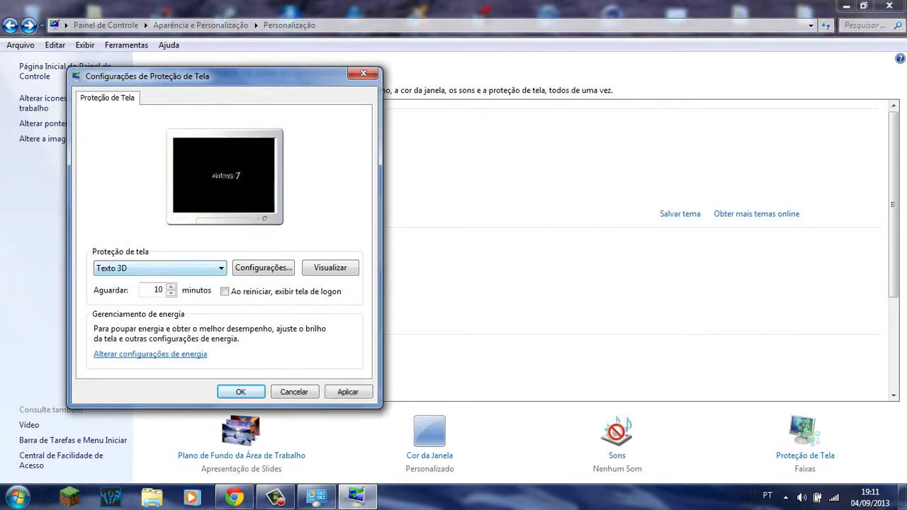
{"action": "left_click", "coordinate": [159, 268]}
{"action": "left_click", "coordinate": [113, 282]}
{"action": "left_click", "coordinate": [160, 268]}
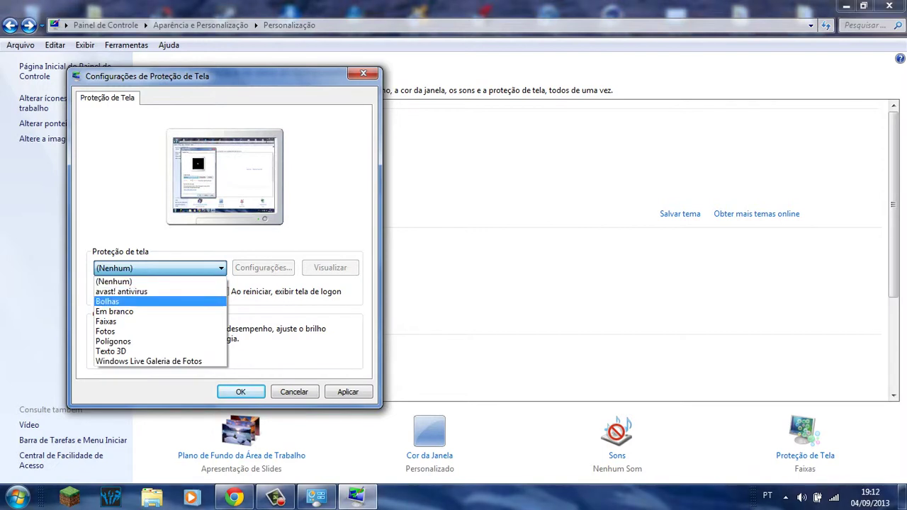
{"action": "left_click", "coordinate": [142, 321]}
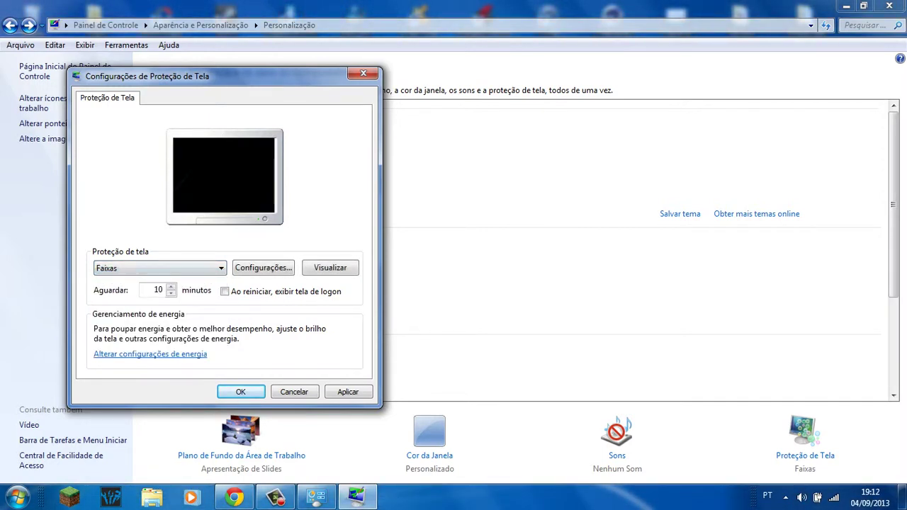
{"action": "left_click", "coordinate": [160, 268]}
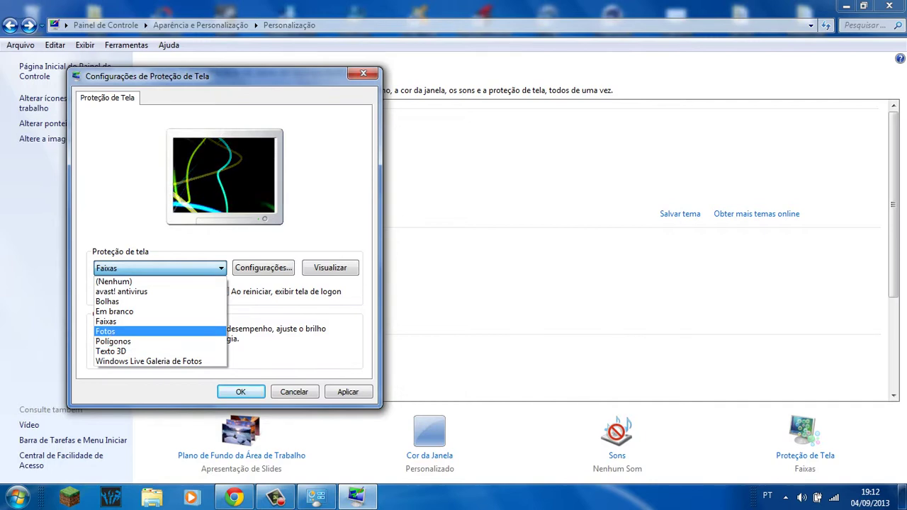
{"action": "left_click", "coordinate": [142, 322]}
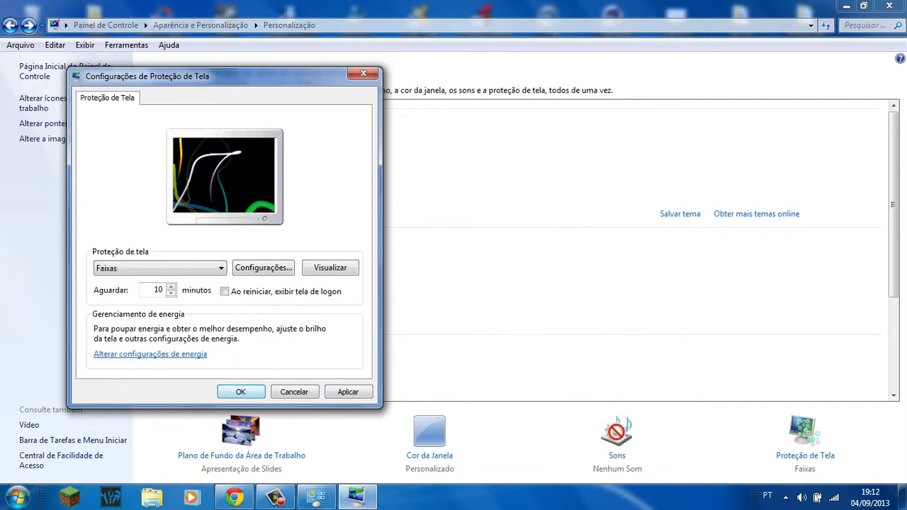
{"action": "key", "text": "Return"}
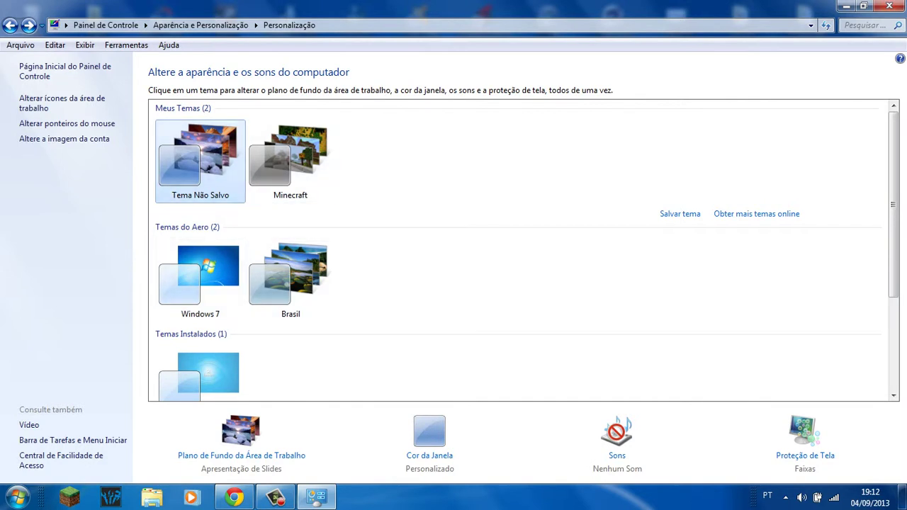
Save the current theme under the name Paisagems.
{"action": "left_click", "coordinate": [679, 214]}
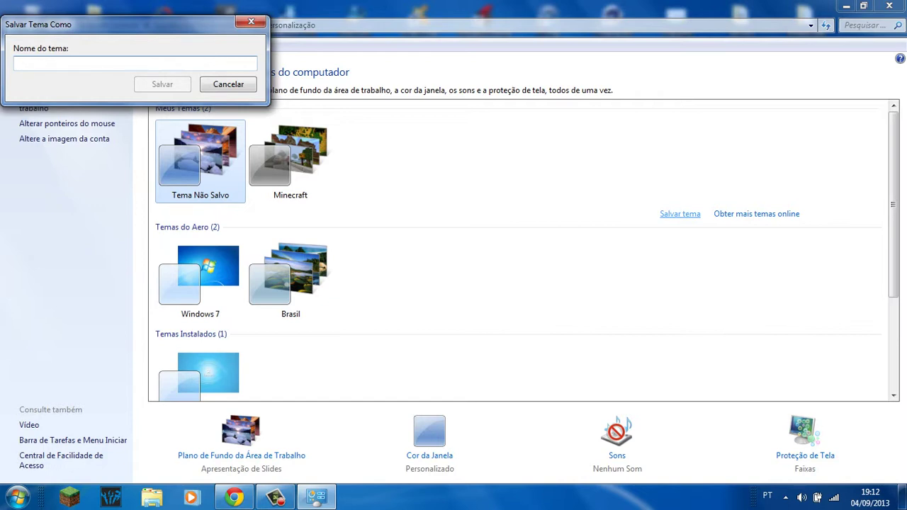
{"action": "type", "text": "Paisagems"}
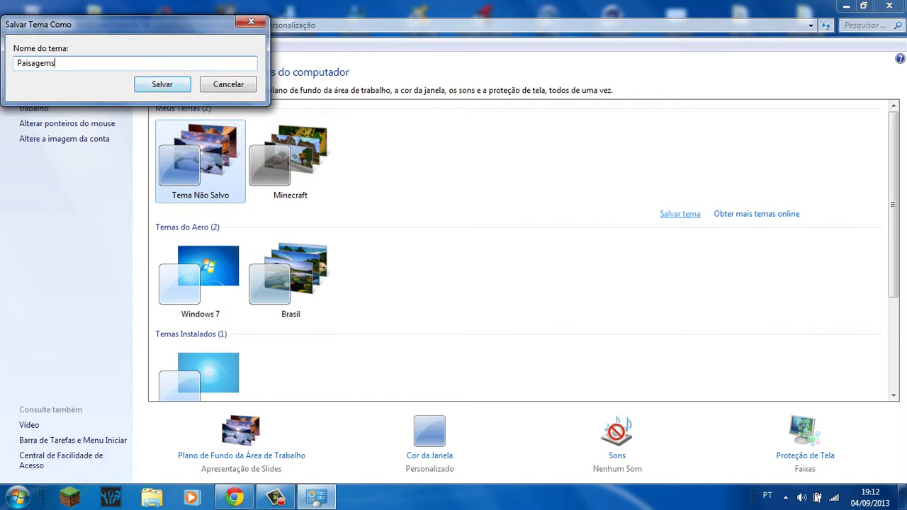
{"action": "key", "text": "Return"}
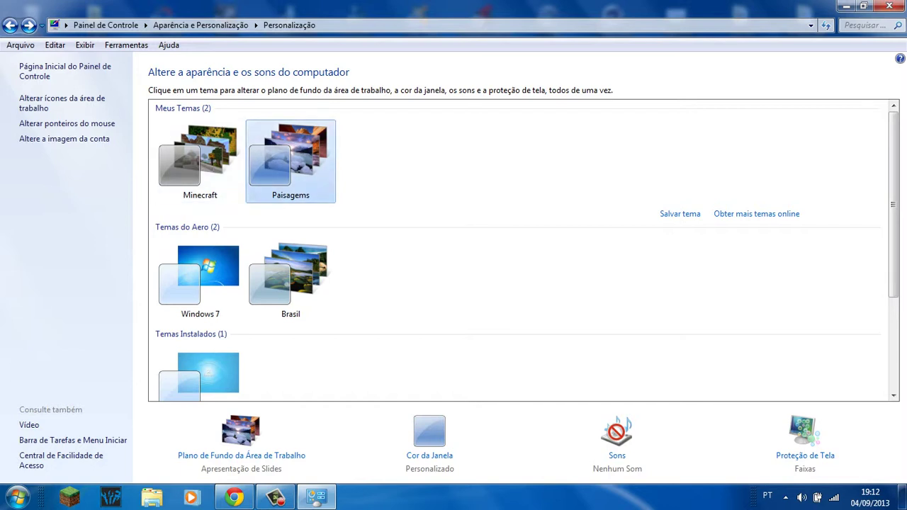
Check the desktop, remove the Windows picture from the background slideshow, and save the background changes.
{"action": "left_click", "coordinate": [902, 497]}
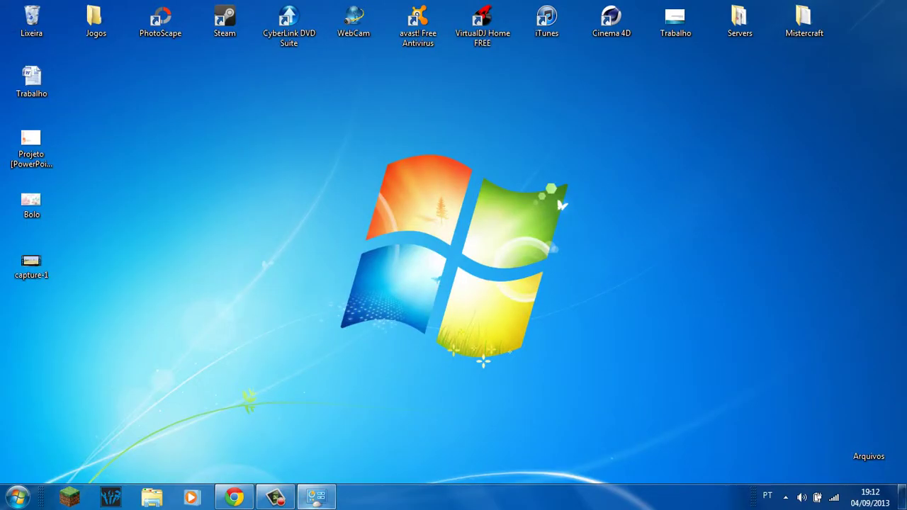
{"action": "left_click", "coordinate": [316, 497]}
{"action": "left_click", "coordinate": [316, 498]}
{"action": "left_click", "coordinate": [316, 497]}
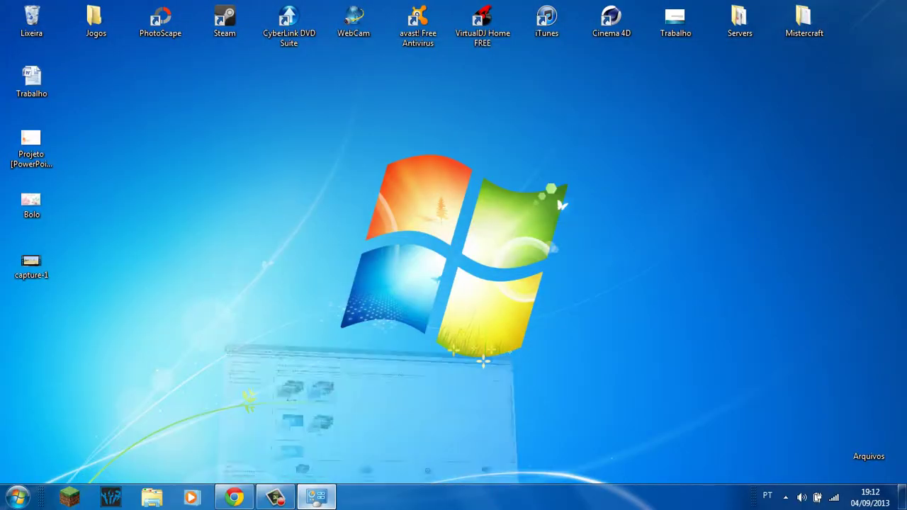
{"action": "left_click", "coordinate": [241, 455]}
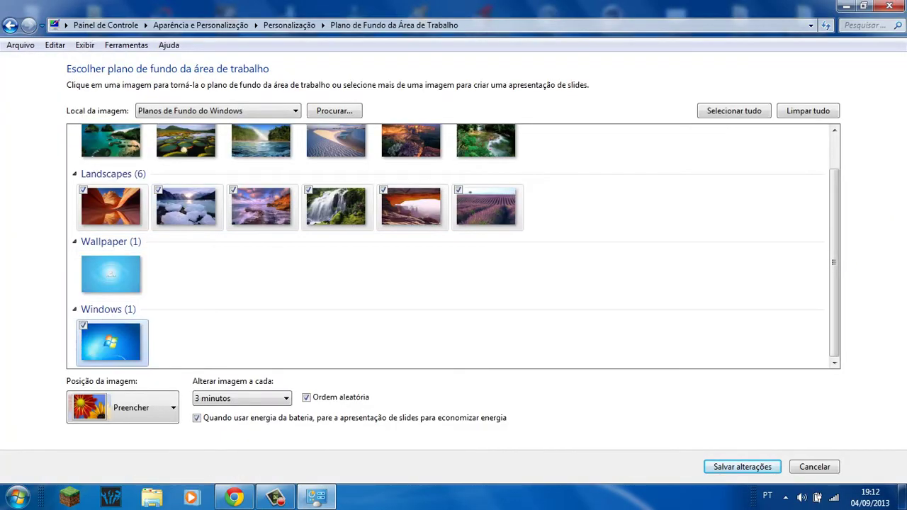
{"action": "left_click", "coordinate": [83, 326]}
{"action": "left_click", "coordinate": [742, 466]}
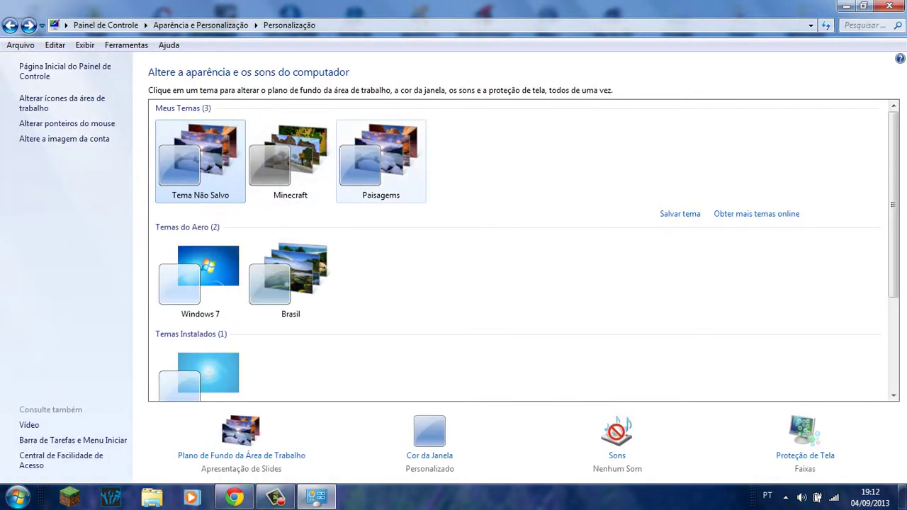
Save the modified theme under the name Paisagem.
{"action": "left_click", "coordinate": [679, 213]}
{"action": "type", "text": "Paisagem"}
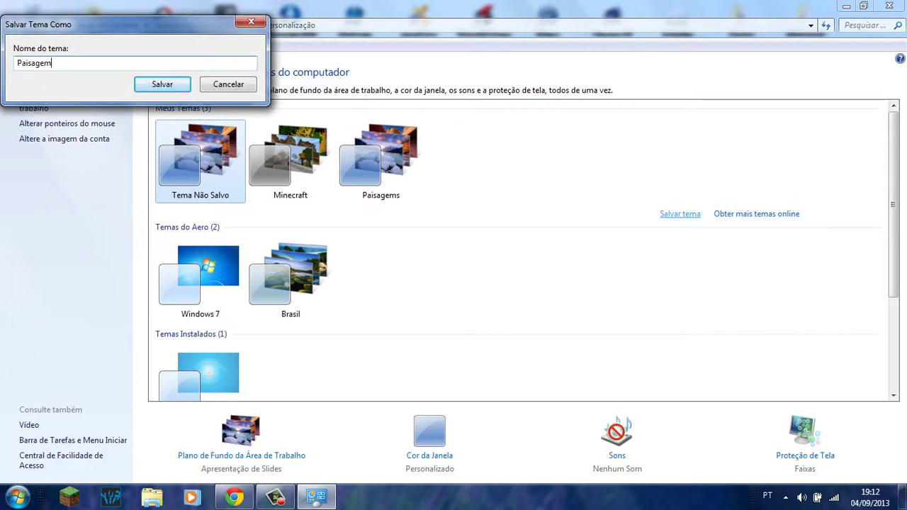
{"action": "key", "text": "Return"}
Delete the older Paisagems theme and close the Personalização window.
{"action": "right_click", "coordinate": [365, 154]}
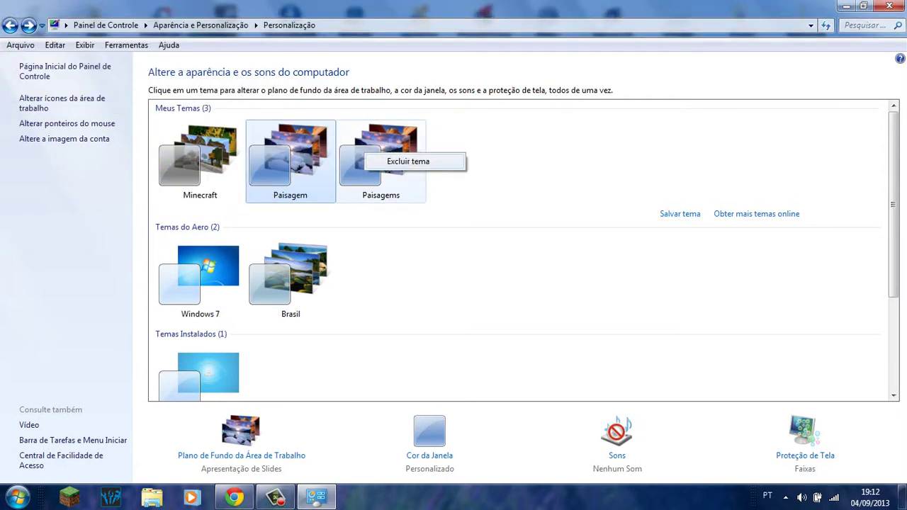
{"action": "left_click", "coordinate": [408, 161]}
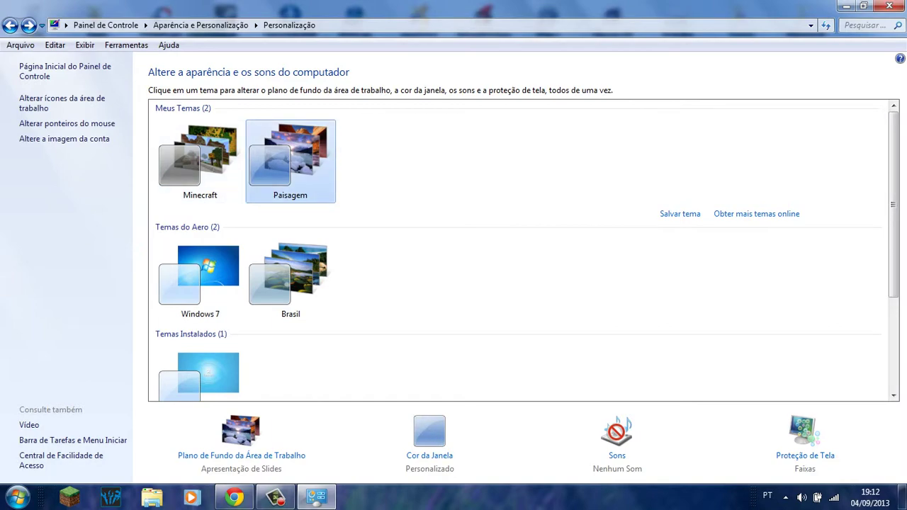
{"action": "left_click", "coordinate": [889, 6]}
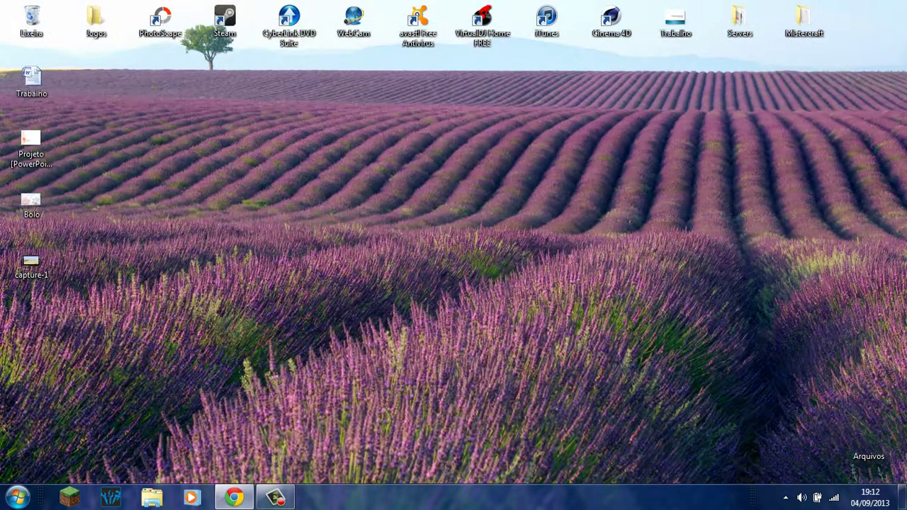
{"action": "left_click_drag", "start_coordinate": [652, 266], "coordinate": [312, 354]}
{"action": "left_click_drag", "start_coordinate": [476, 237], "coordinate": [307, 328]}
{"action": "left_click_drag", "start_coordinate": [597, 106], "coordinate": [93, 373]}
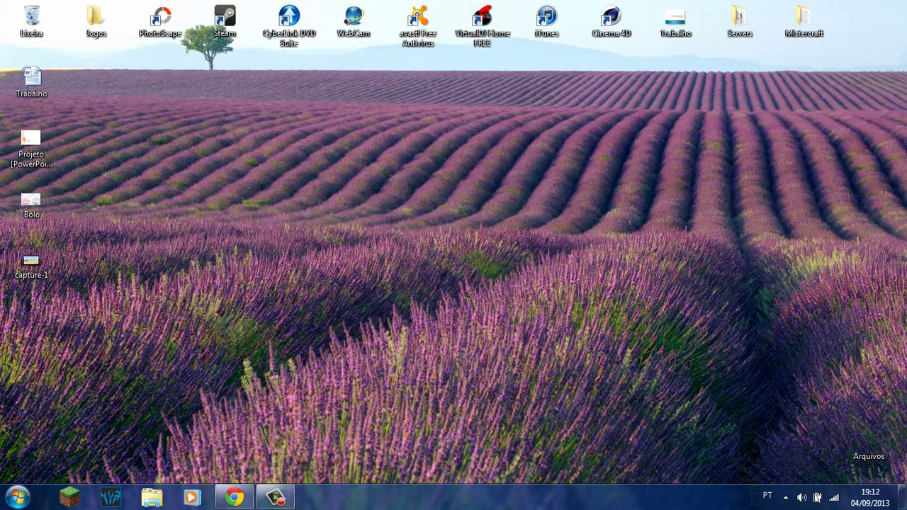
Bring up the Chrome window briefly to look at it with the new theme, and minimise it again.
{"action": "left_click", "coordinate": [234, 497]}
{"action": "left_click", "coordinate": [234, 497]}
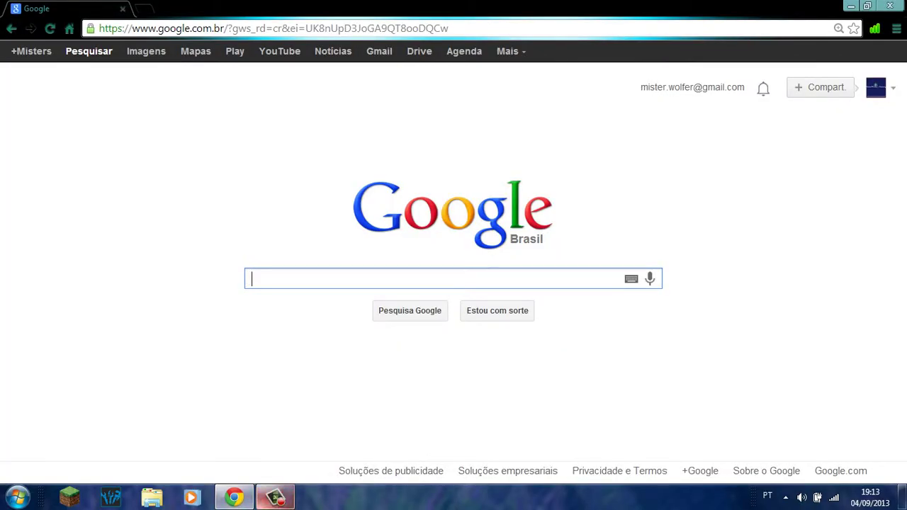
{"action": "left_click", "coordinate": [234, 497]}
Open the personal user folder to examine the new window colour, return to the desktop, and close the folder window.
{"action": "left_click", "coordinate": [17, 496]}
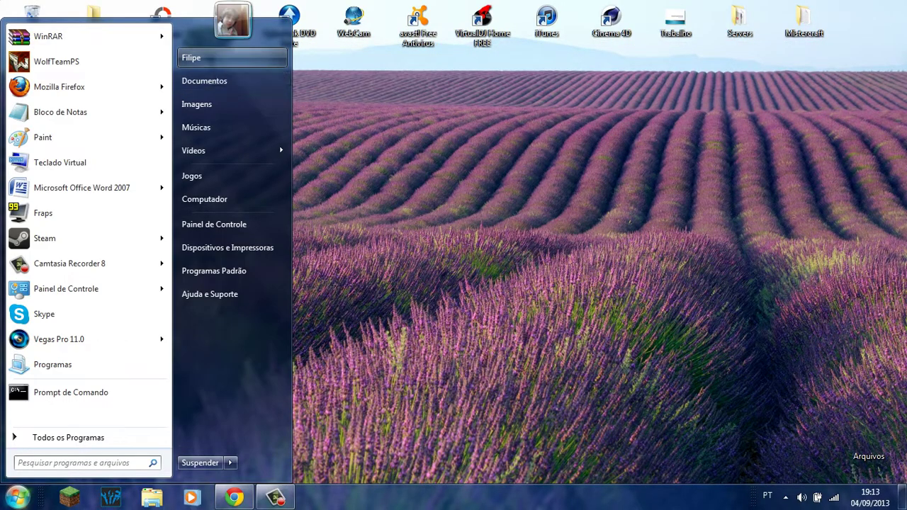
{"action": "left_click", "coordinate": [205, 58]}
{"action": "double_click", "coordinate": [379, 99]}
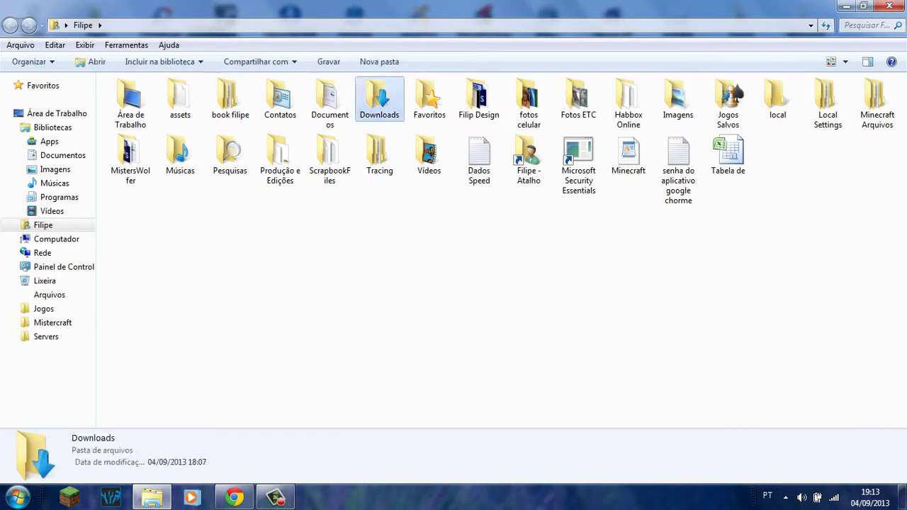
{"action": "left_click", "coordinate": [140, 117]}
{"action": "left_click", "coordinate": [214, 115]}
{"action": "left_click", "coordinate": [902, 497]}
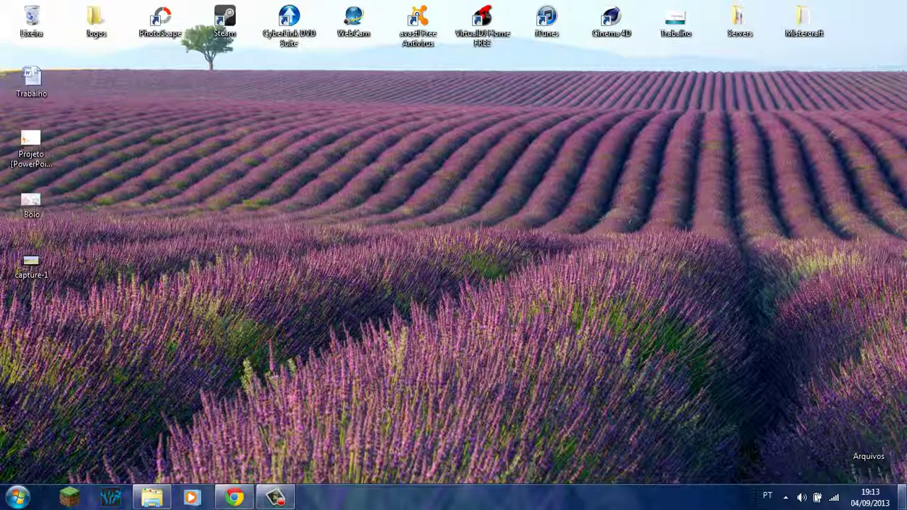
{"action": "right_click", "coordinate": [152, 496]}
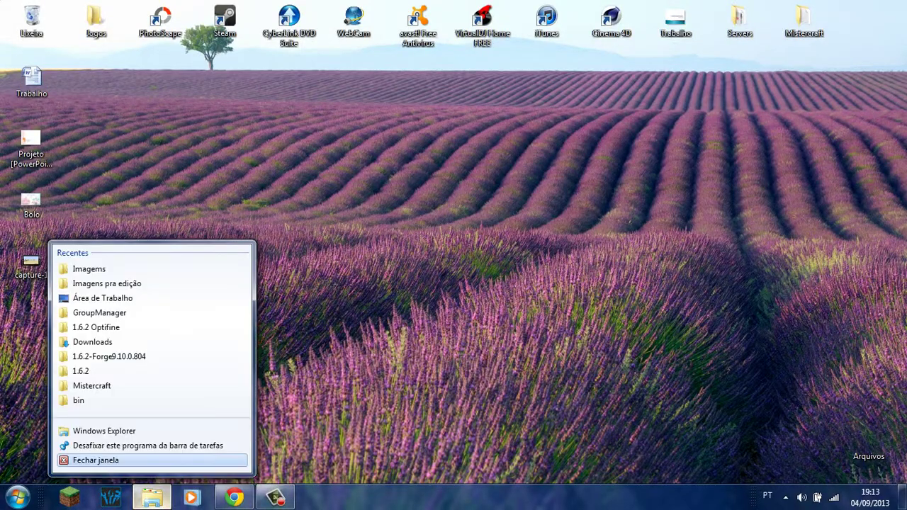
{"action": "left_click", "coordinate": [96, 460]}
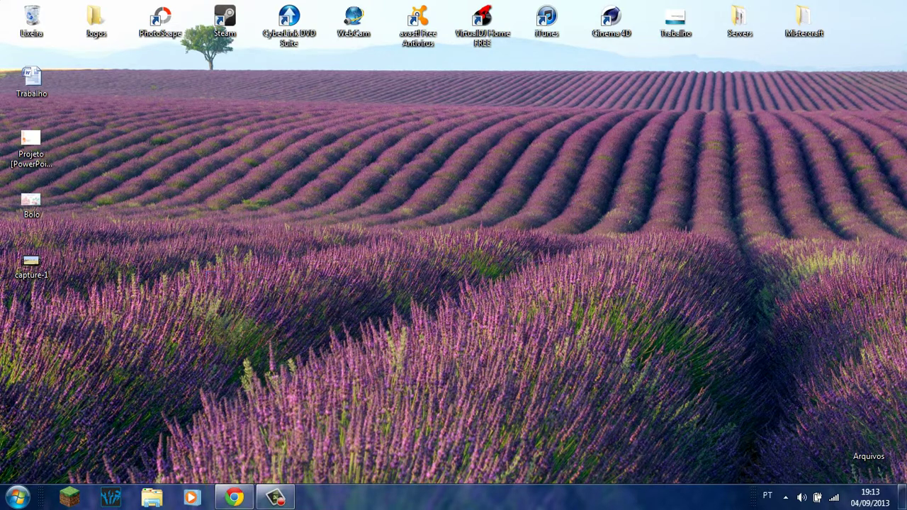
{"action": "left_click_drag", "start_coordinate": [567, 450], "coordinate": [175, 104]}
{"action": "left_click_drag", "start_coordinate": [428, 294], "coordinate": [561, 481]}
{"action": "left_click_drag", "start_coordinate": [451, 251], "coordinate": [185, 105]}
Open the Computador window to view its transparent borders over the new background, and close it.
{"action": "left_click", "coordinate": [18, 498]}
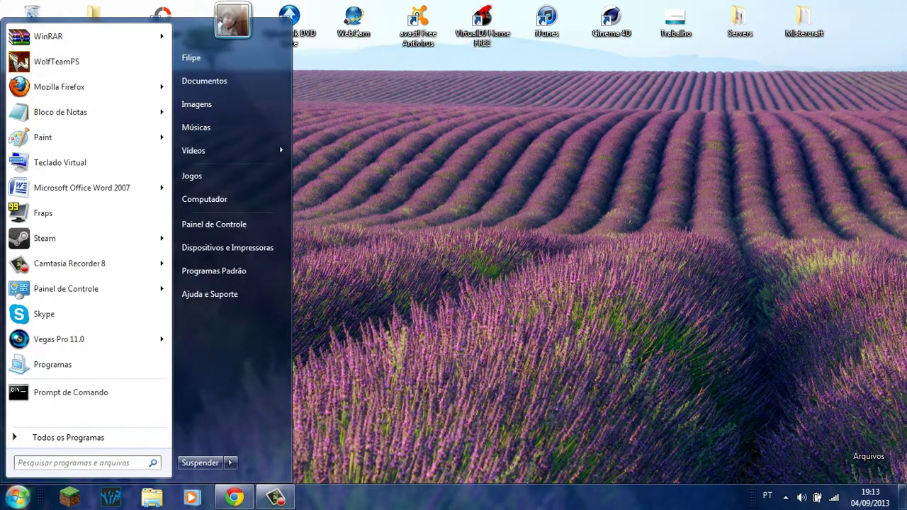
{"action": "left_click", "coordinate": [216, 199]}
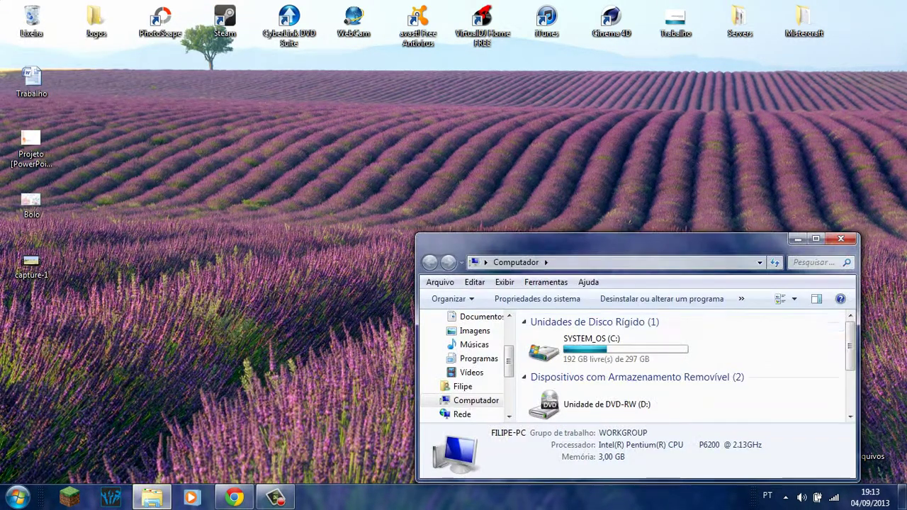
{"action": "left_click", "coordinate": [841, 239]}
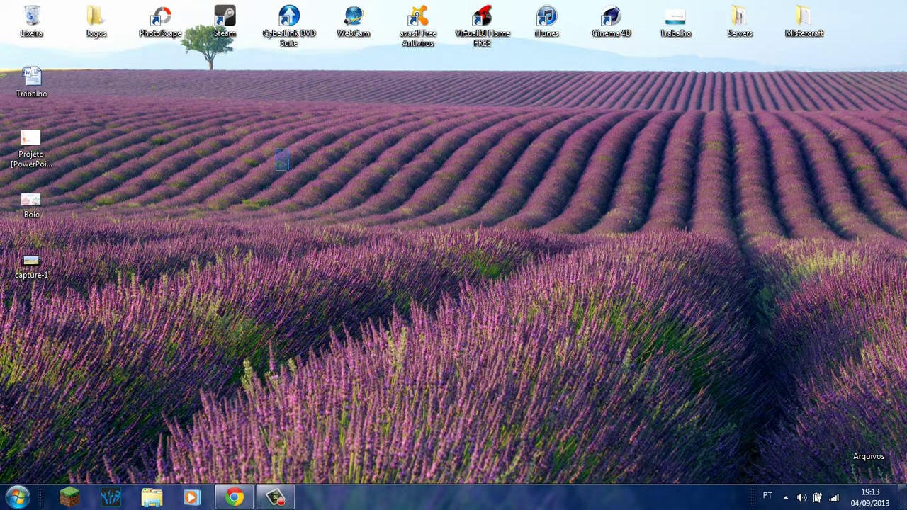
{"action": "mouse_move", "coordinate": [289, 171]}
{"action": "left_mouse_down"}
{"action": "mouse_move", "coordinate": [640, 418]}
{"action": "mouse_move", "coordinate": [316, 262]}
{"action": "mouse_move", "coordinate": [226, 141]}
{"action": "left_mouse_up"}
{"action": "mouse_move", "coordinate": [177, 108]}
{"action": "left_mouse_down"}
{"action": "mouse_move", "coordinate": [684, 441]}
{"action": "mouse_move", "coordinate": [61, 136]}
{"action": "mouse_move", "coordinate": [147, 88]}
{"action": "left_mouse_up"}
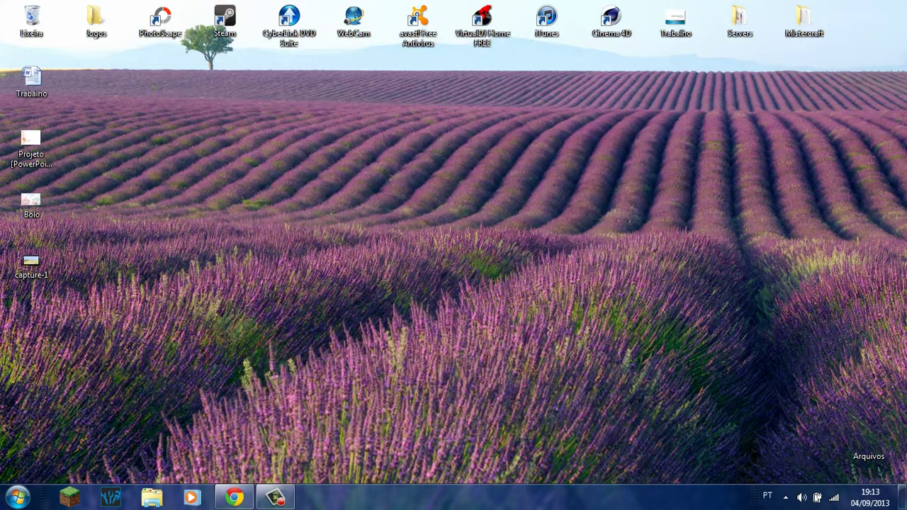